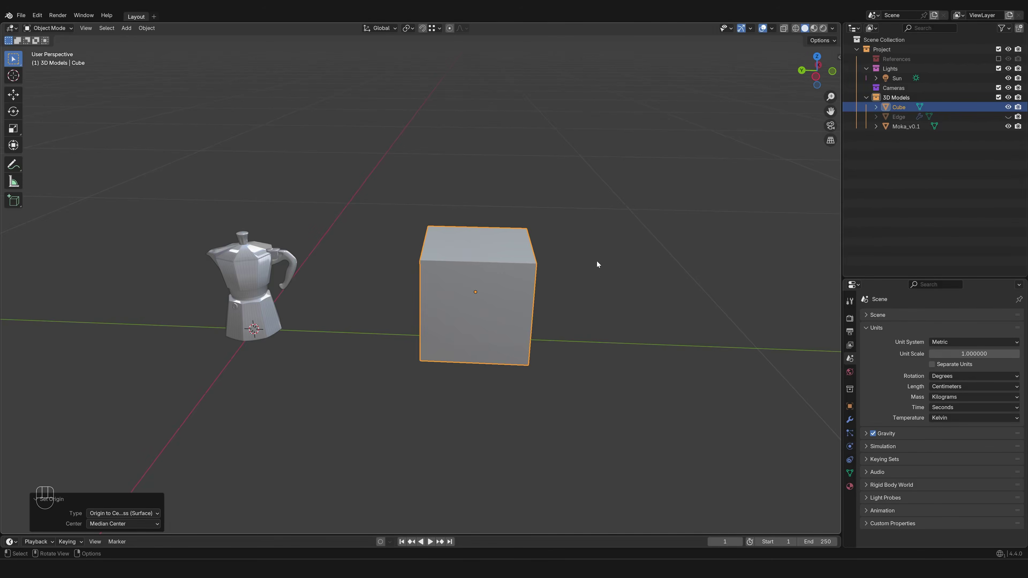
# Enter Edit Mode on the cube and enable the Edge Length measurement overlay.
pyautogui.click(597, 260)
pyautogui.click(463, 262)
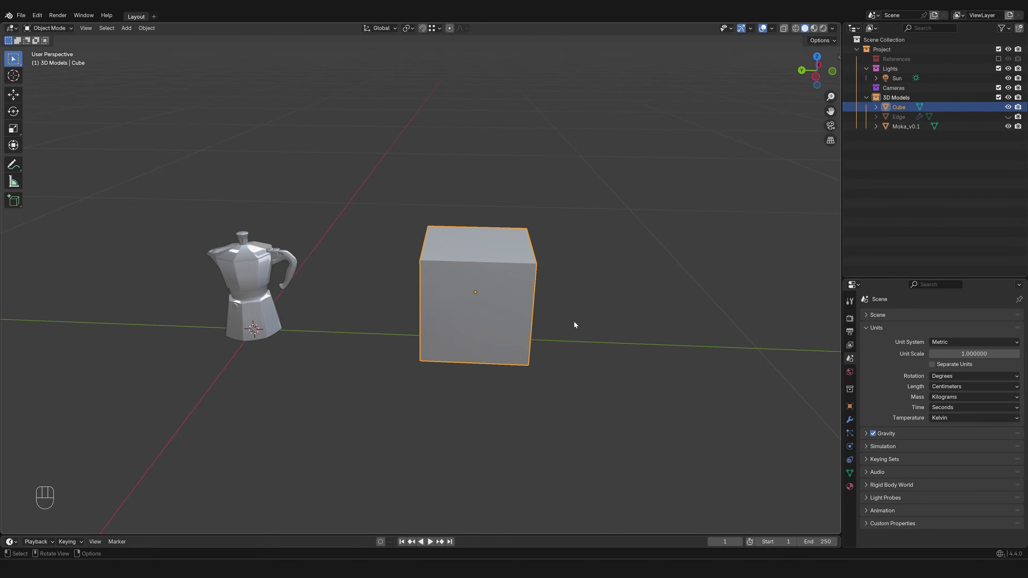
pyautogui.press('Tab')
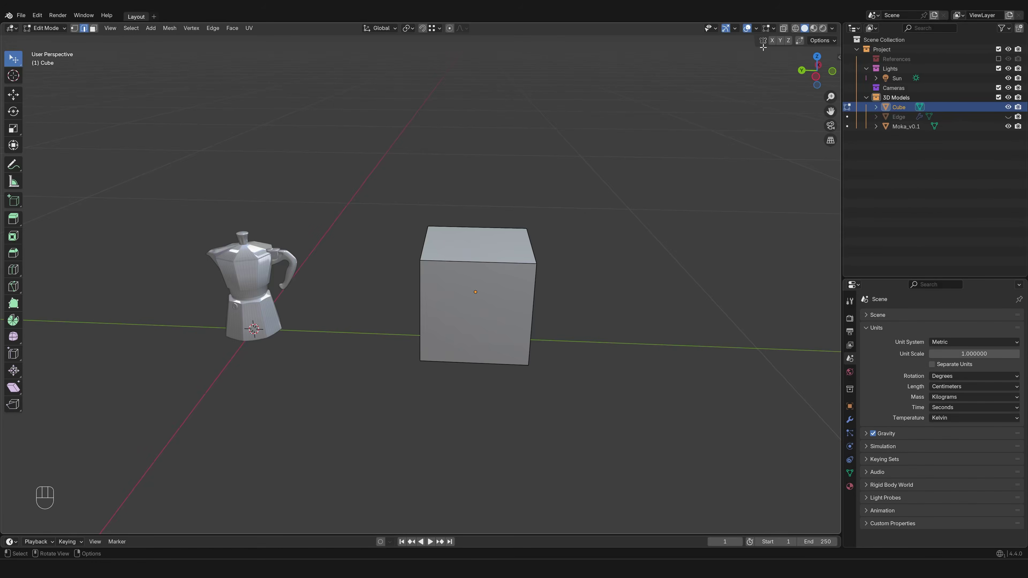
pyautogui.click(772, 29)
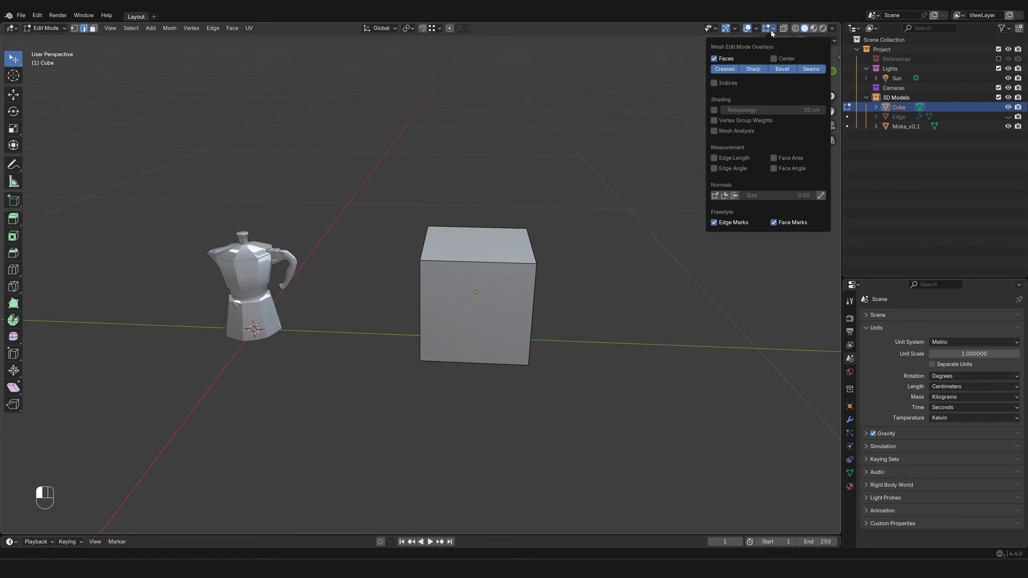
pyautogui.click(742, 160)
pyautogui.click(717, 170)
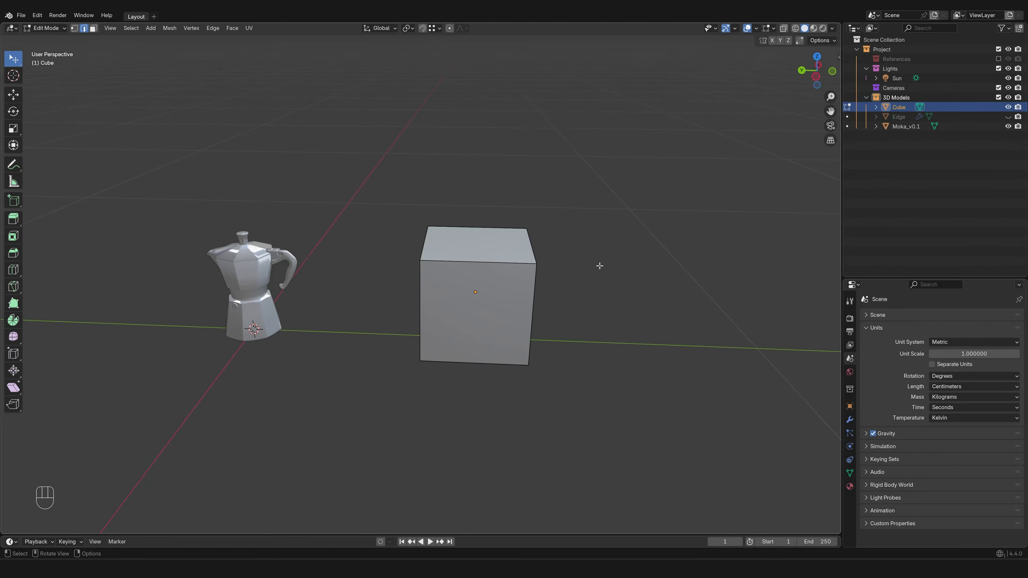
# Select all of the cube's edges in edge selection mode to show their lengths.
pyautogui.keyDown('shift'); pyautogui.moveTo(597, 264); pyautogui.dragTo(604, 282, button='middle'); pyautogui.keyUp('shift')
pyautogui.scroll(1, 640, 299)
pyautogui.keyDown('shift'); pyautogui.moveTo(662, 307); pyautogui.dragTo(648, 287, button='middle'); pyautogui.keyUp('shift')
pyautogui.scroll(2, 612, 292)
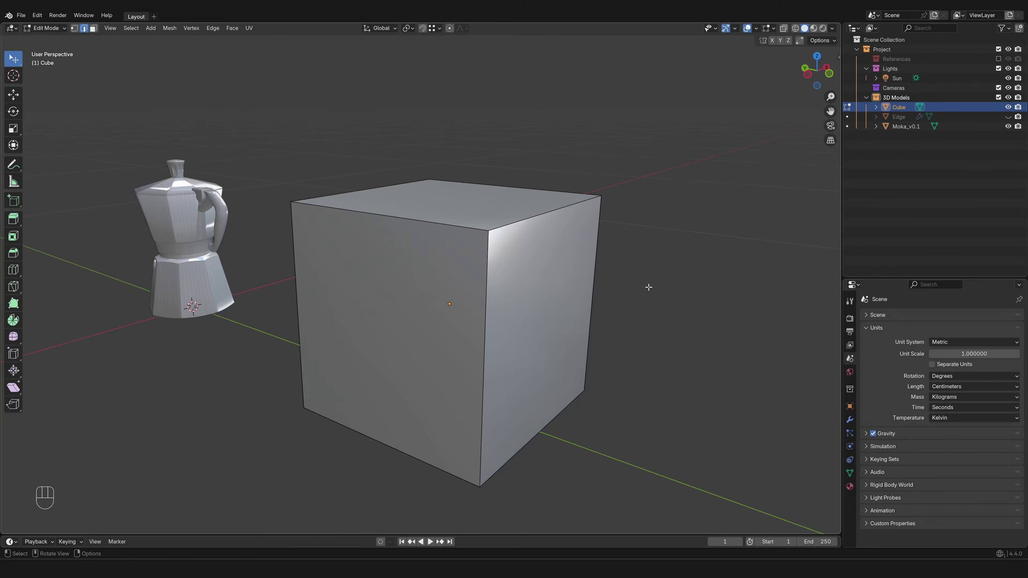
pyautogui.press('2')
pyautogui.click(596, 285)
pyautogui.press('a')
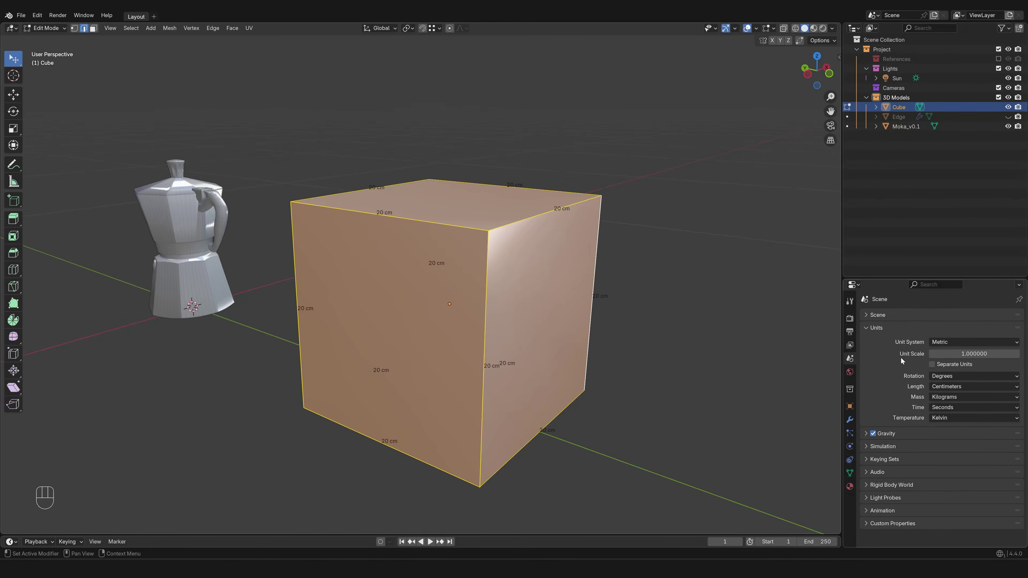
# Switch the scene's length unit to Micrometers and back to Centimeters.
pyautogui.click(944, 387)
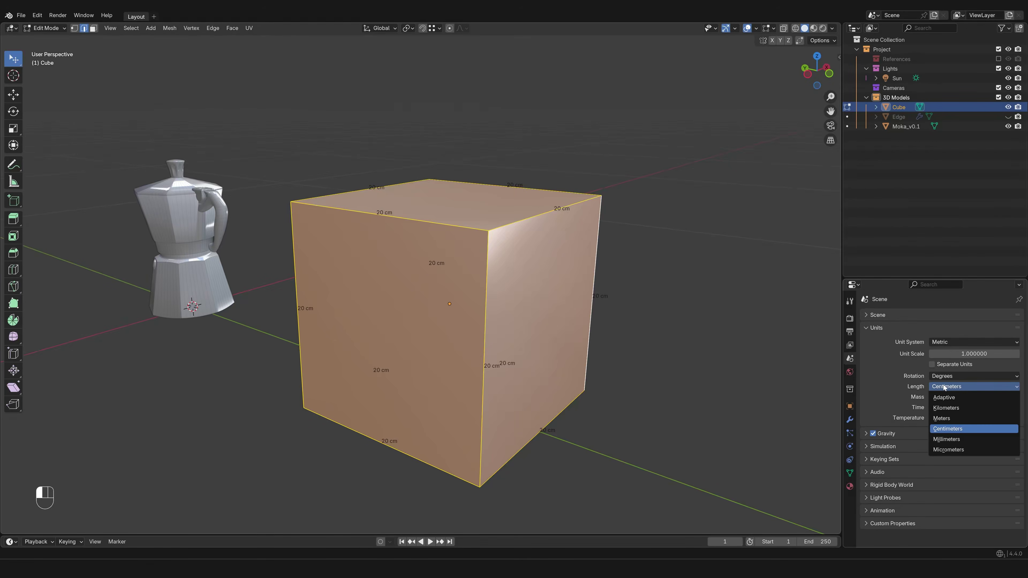
pyautogui.click(938, 450)
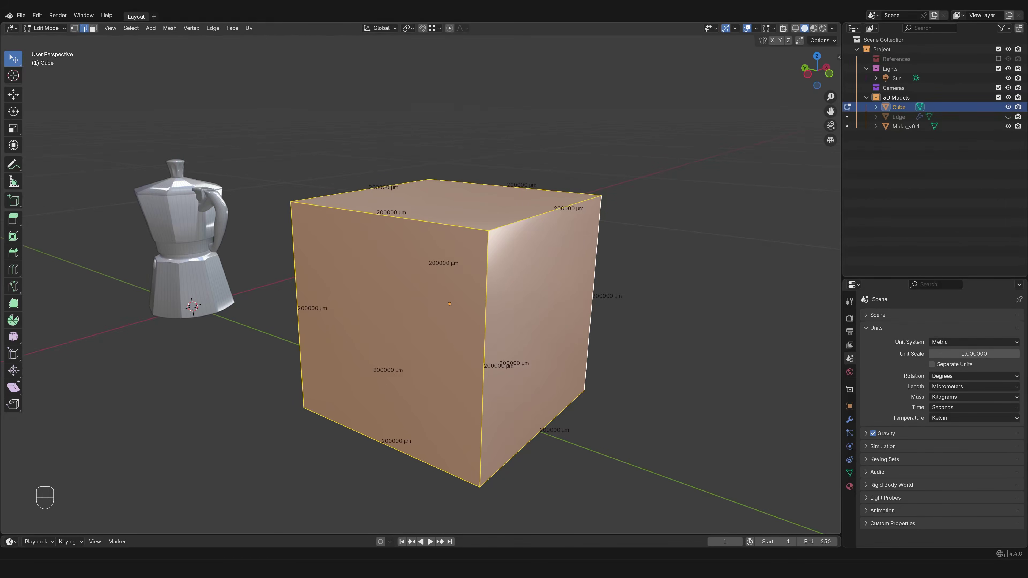
pyautogui.click(943, 387)
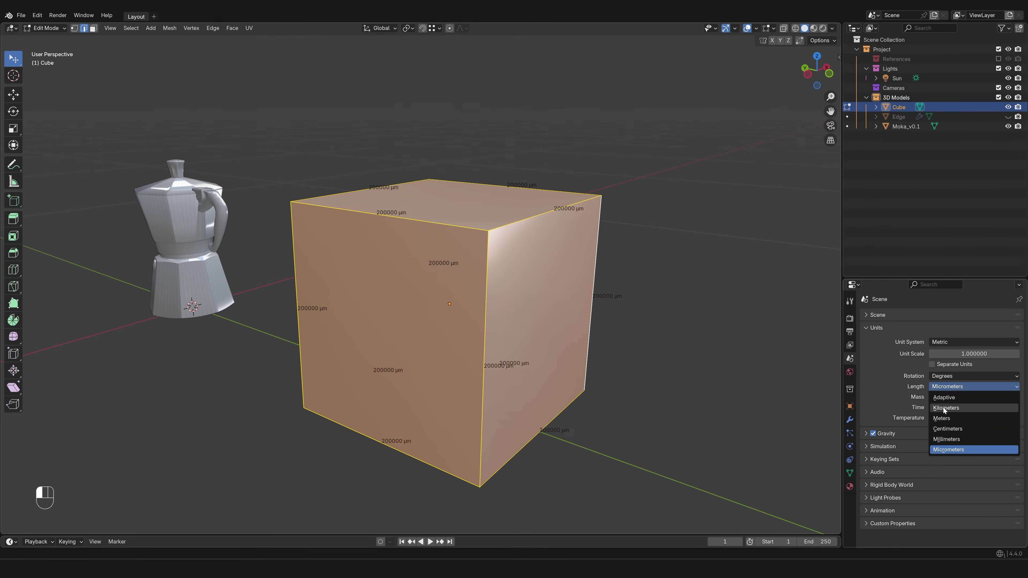
pyautogui.click(947, 436)
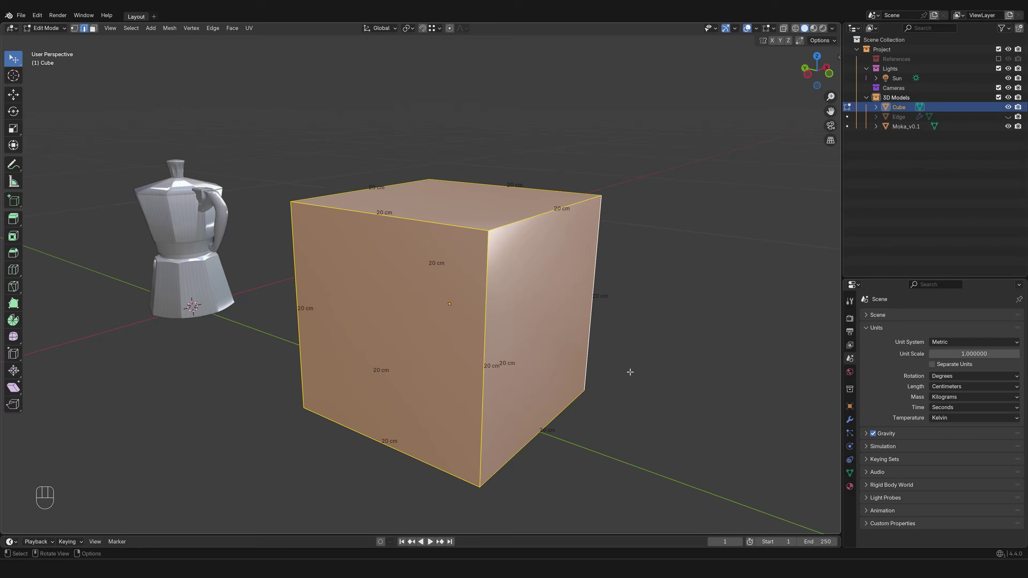
# Enable the Edge Angle measurement overlay for the cube.
pyautogui.moveTo(630, 372); pyautogui.dragTo(737, 357, button='middle')
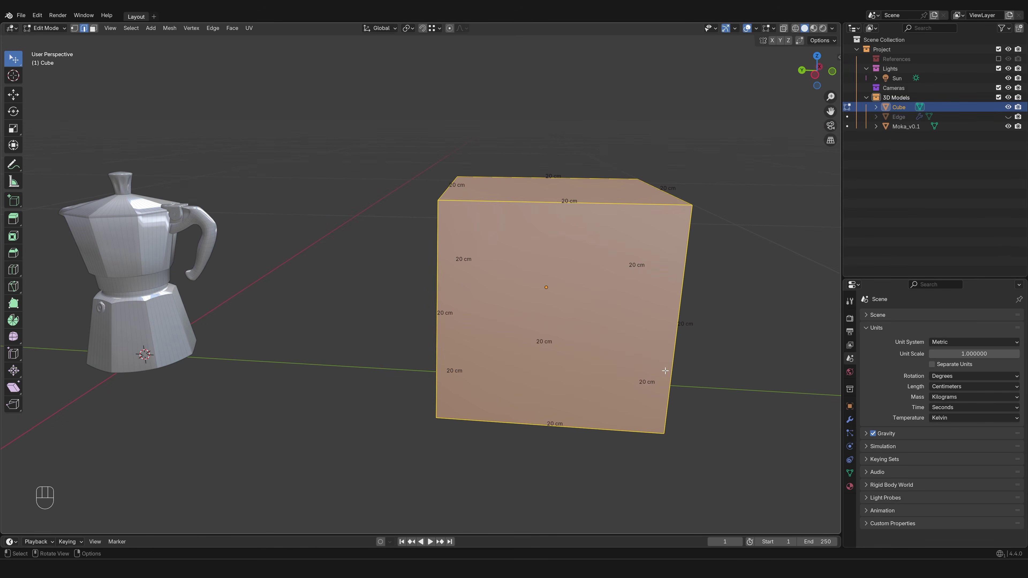
pyautogui.click(772, 31)
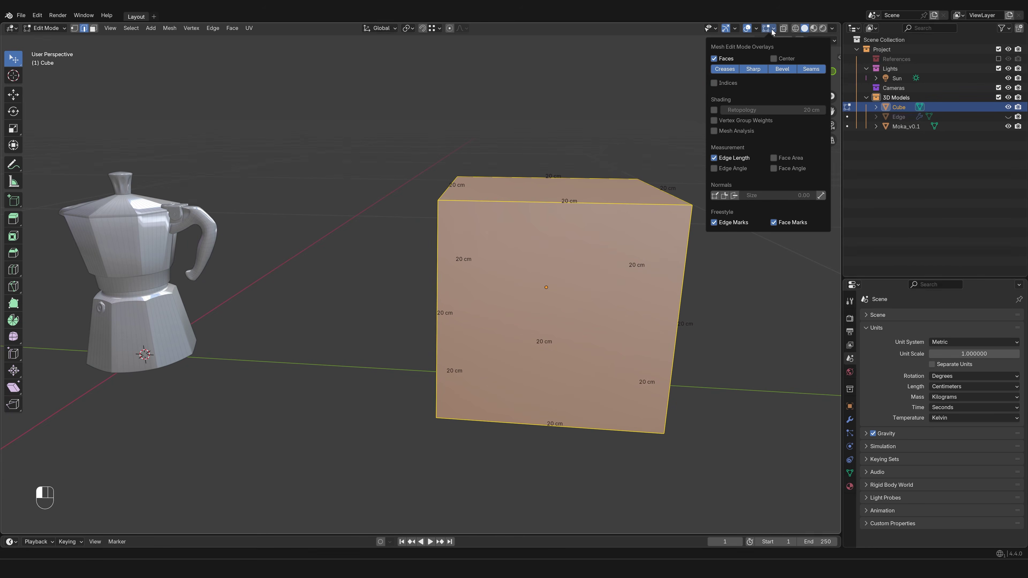
pyautogui.click(734, 168)
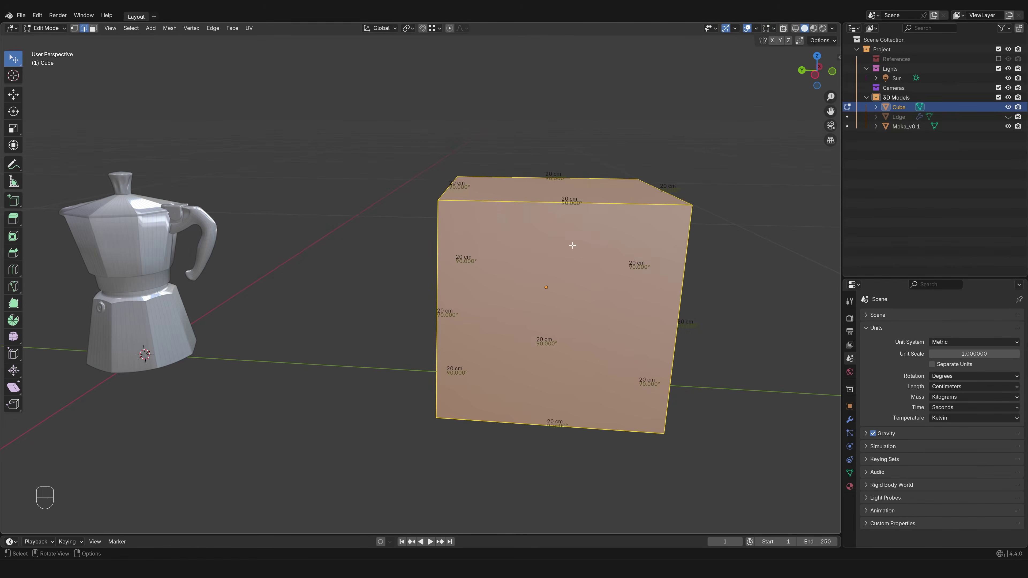
# Select several adjoining edges of the cube to read their lengths and angles.
pyautogui.moveTo(575, 283); pyautogui.dragTo(508, 283, button='middle')
pyautogui.click(649, 305)
pyautogui.moveTo(649, 305); pyautogui.dragTo(652, 297, button='middle')
pyautogui.click(576, 272)
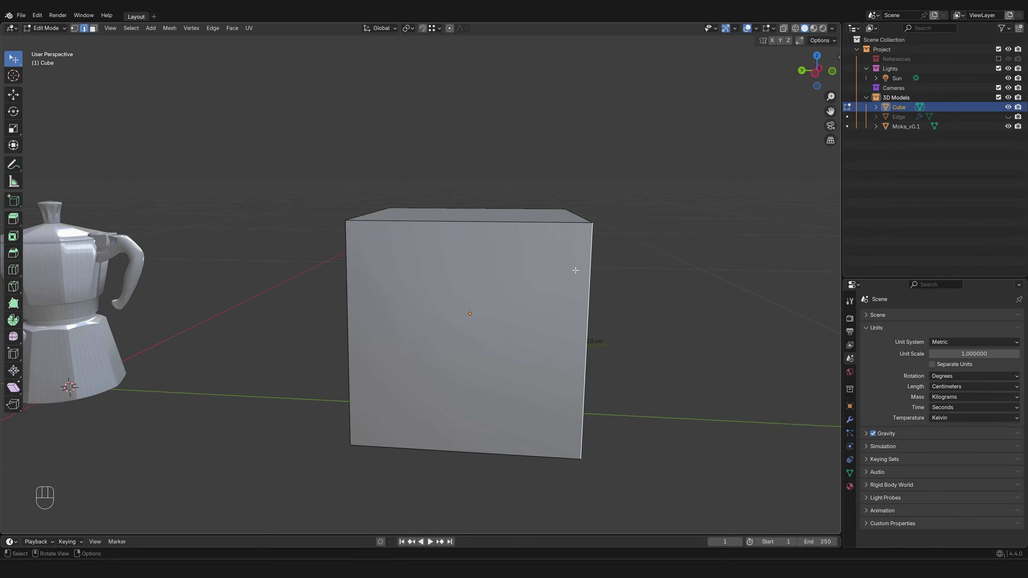
pyautogui.keyDown('shift'); pyautogui.click(577, 234); pyautogui.keyUp('shift')
pyautogui.moveTo(578, 234); pyautogui.dragTo(494, 349, button='middle')
pyautogui.keyDown('shift'); pyautogui.click(472, 265); pyautogui.keyUp('shift')
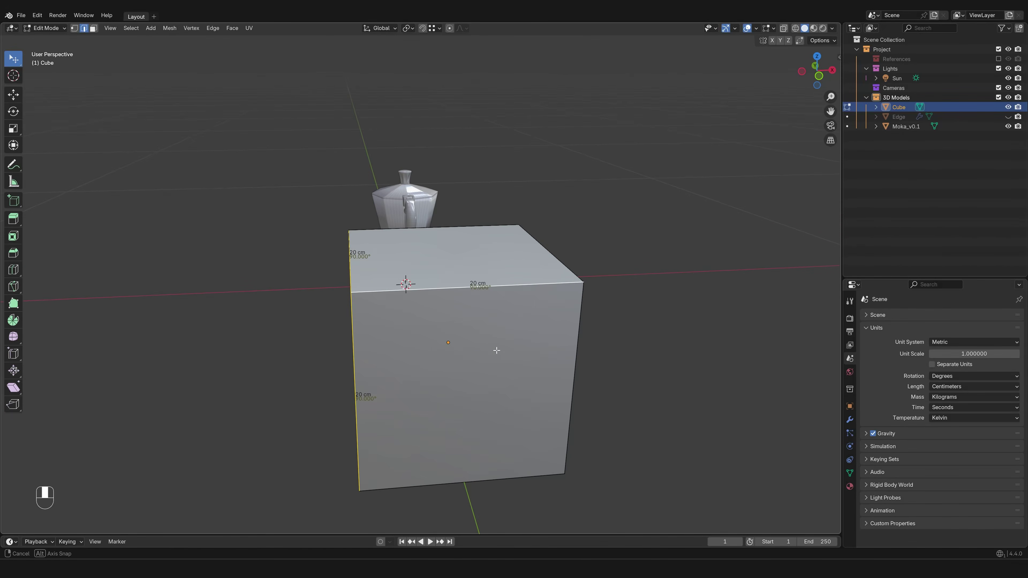
# Turn off the Edge Angle measurement overlay and deselect the cube's edges.
pyautogui.click(773, 28)
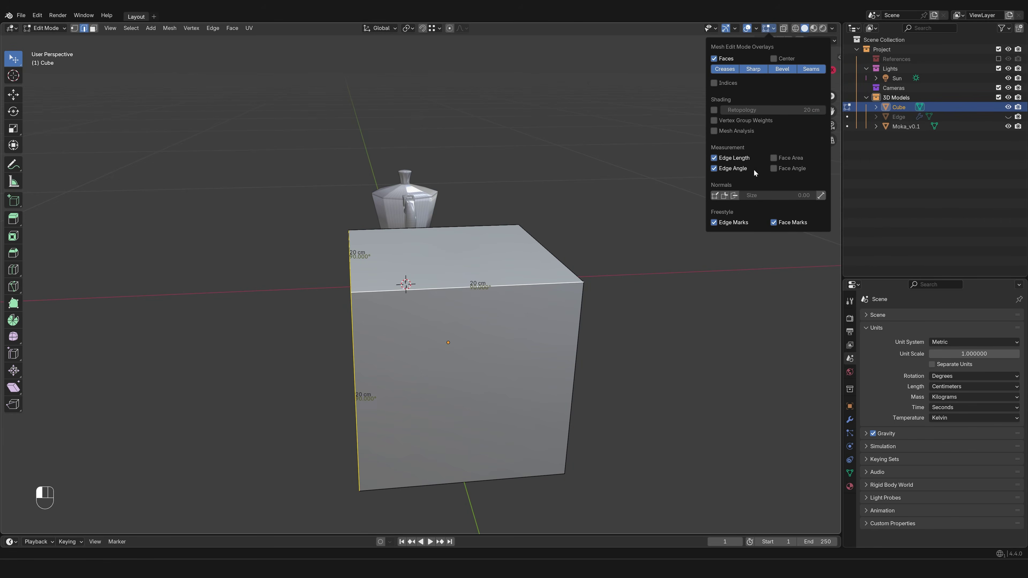
pyautogui.click(723, 170)
pyautogui.click(650, 298)
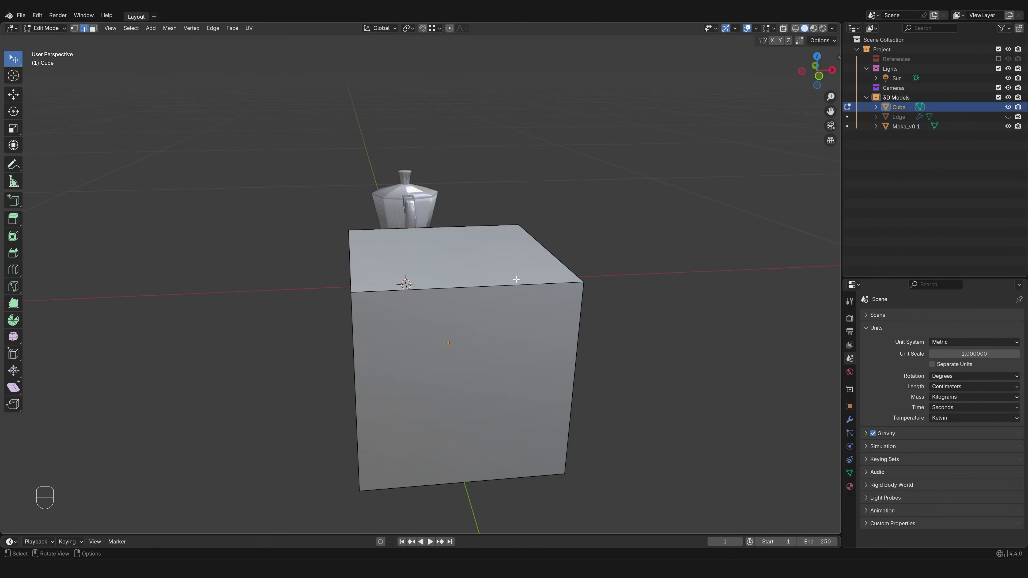
# Select the cube's top face in face selection mode.
pyautogui.press('3')
pyautogui.click(494, 269)
pyautogui.moveTo(458, 273); pyautogui.dragTo(558, 262, button='middle')
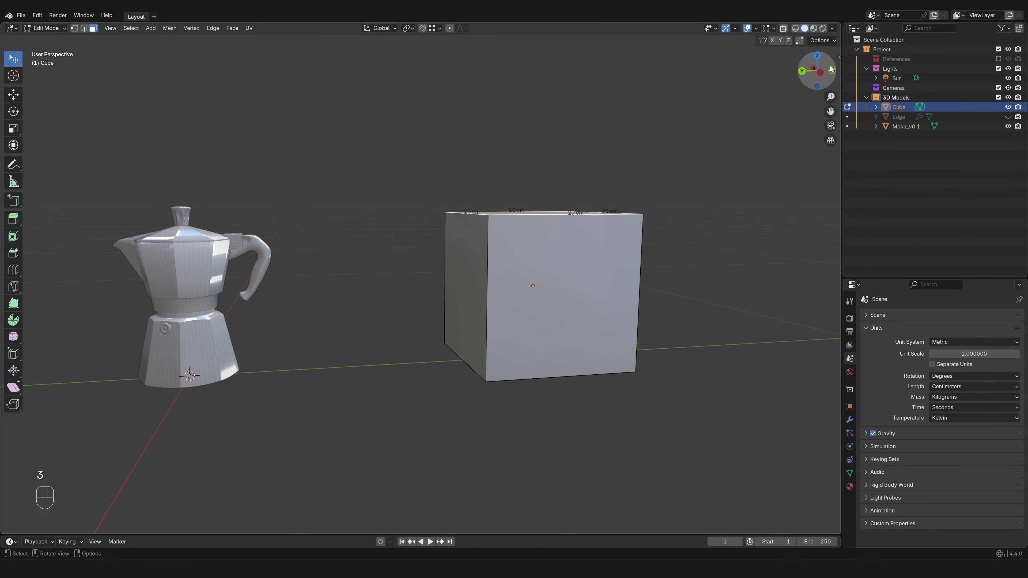
# Compare the cube's size with the moka pot in a Left Orthographic view and in perspective.
pyautogui.click(831, 69)
pyautogui.scroll(-1, 386, 270)
pyautogui.keyDown('shift'); pyautogui.moveTo(386, 271); pyautogui.dragTo(431, 295, button='middle'); pyautogui.keyUp('shift')
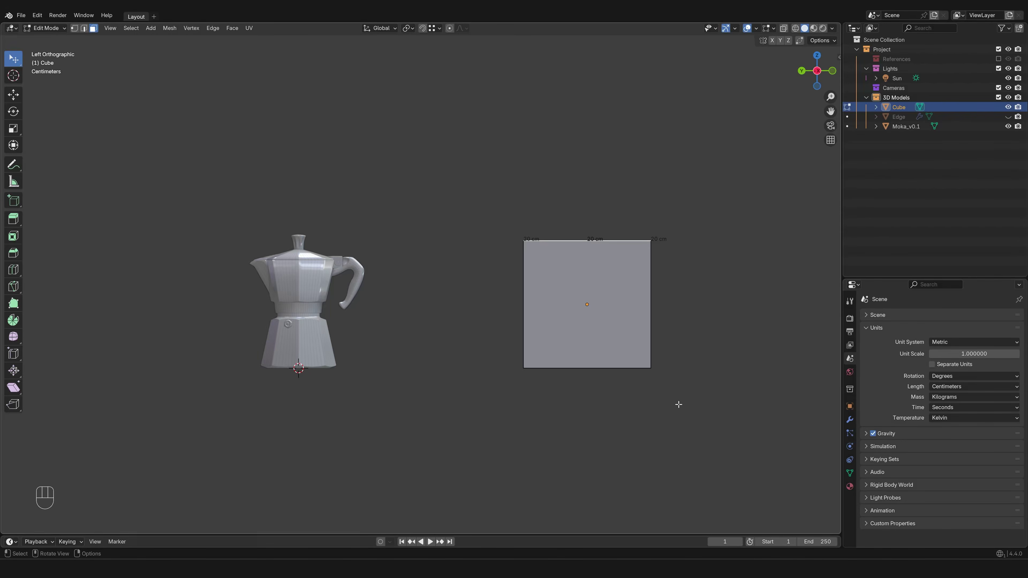
pyautogui.moveTo(672, 351); pyautogui.dragTo(638, 365, button='middle')
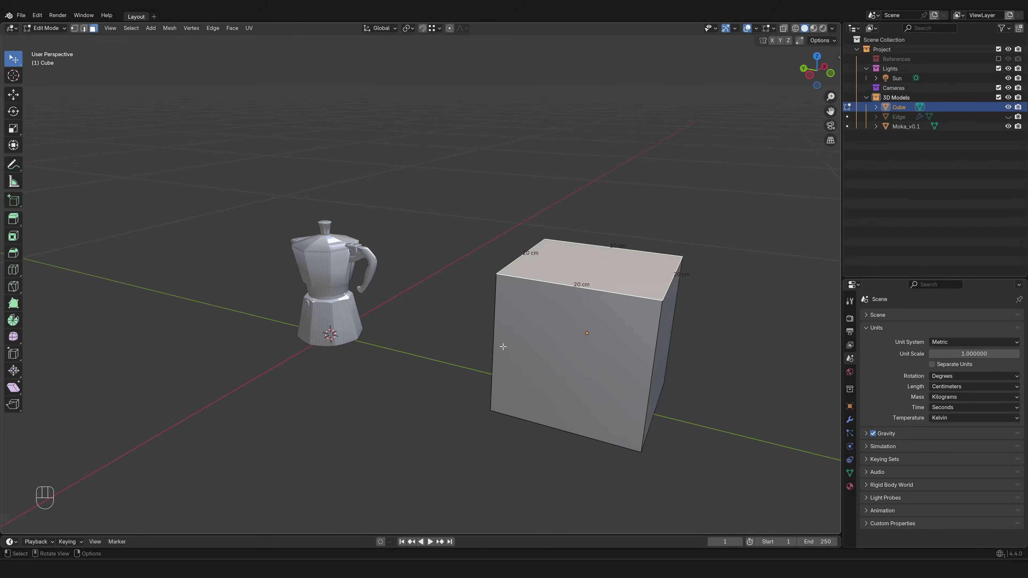
pyautogui.moveTo(503, 346)
pyautogui.mouseDown(button='middle')
pyautogui.moveTo(599, 353)
pyautogui.moveTo(533, 370)
pyautogui.moveTo(513, 349)
pyautogui.mouseUp(button='middle')
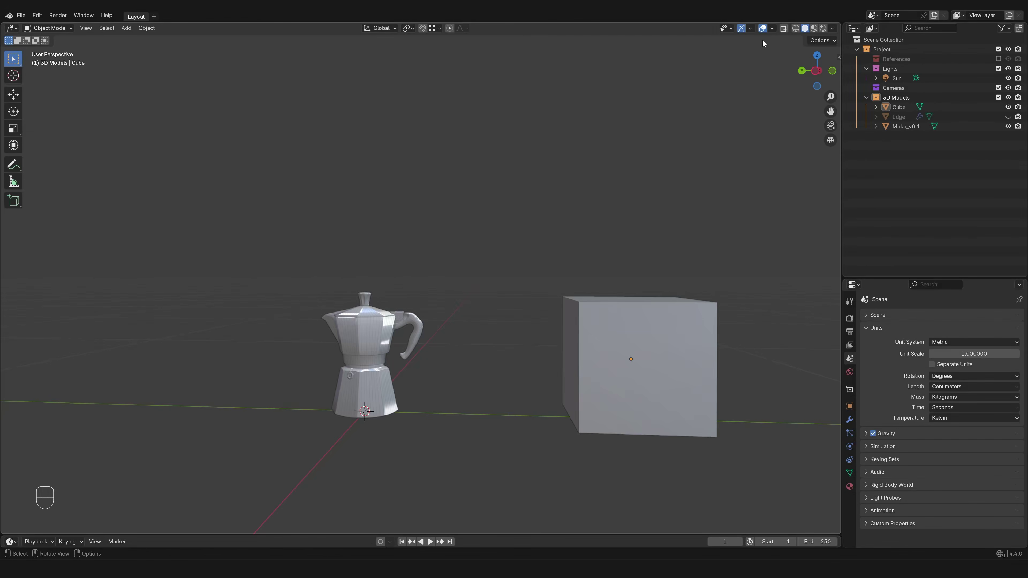
# Enable the Statistics overlay and check the cube's geometry counts with its whole mesh selected in Edit Mode.
pyautogui.click(772, 28)
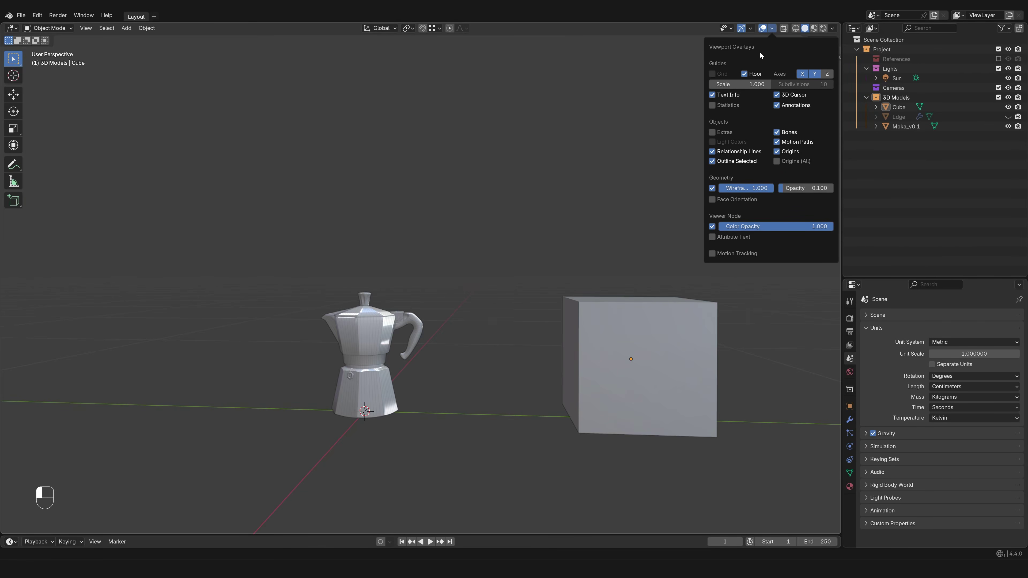
pyautogui.click(714, 107)
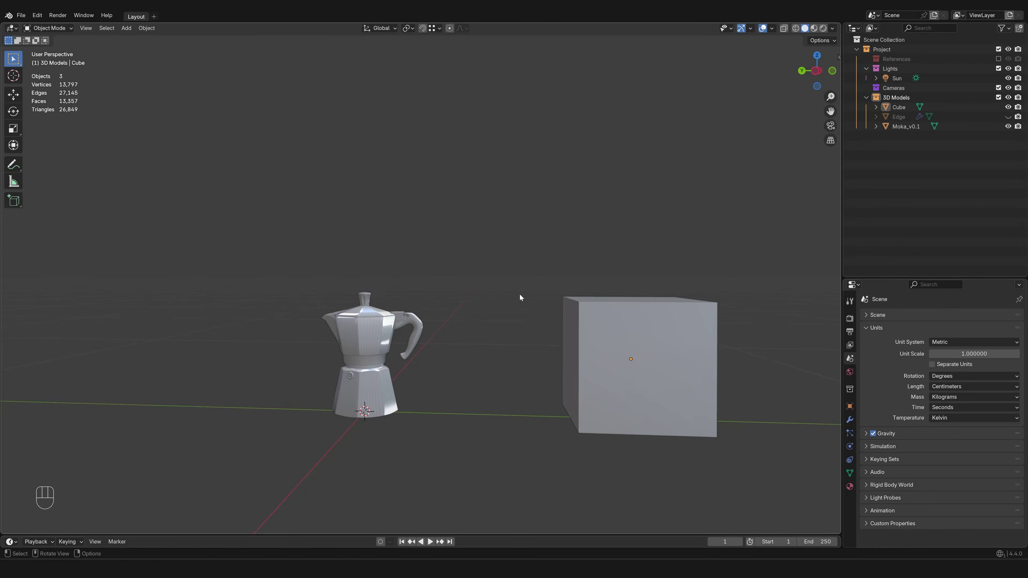
pyautogui.click(644, 319)
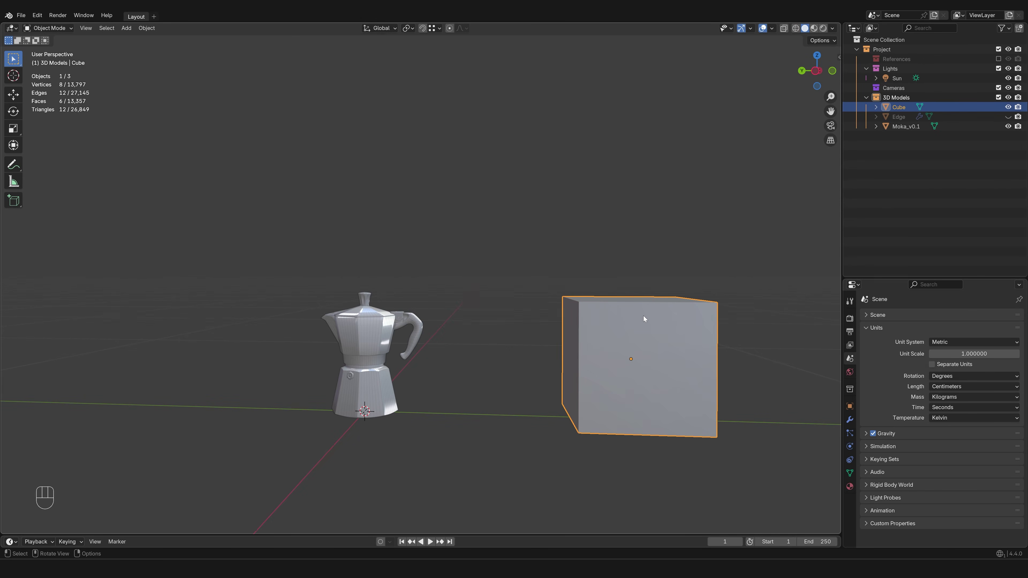
pyautogui.press('Tab')
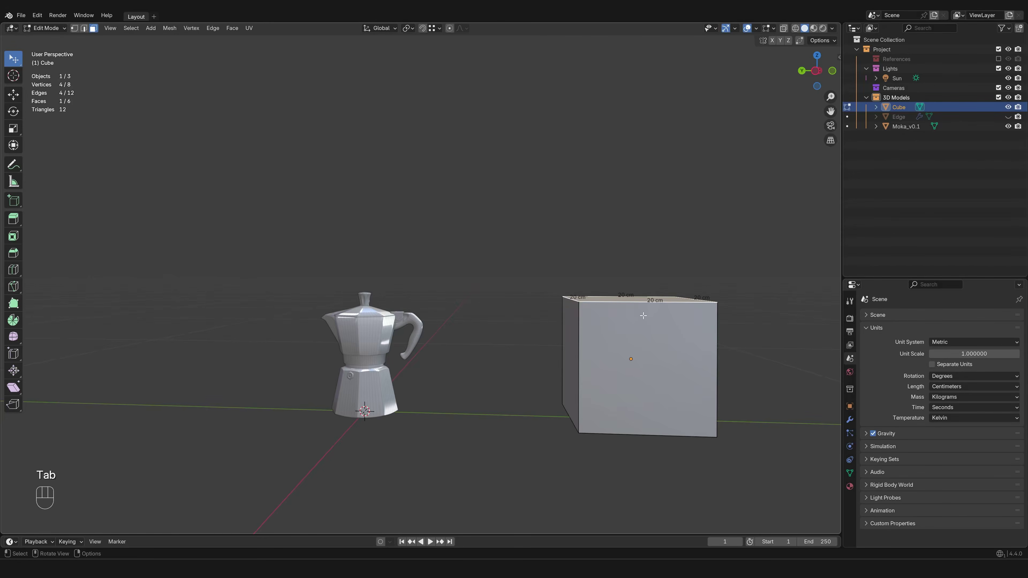
pyautogui.press('a')
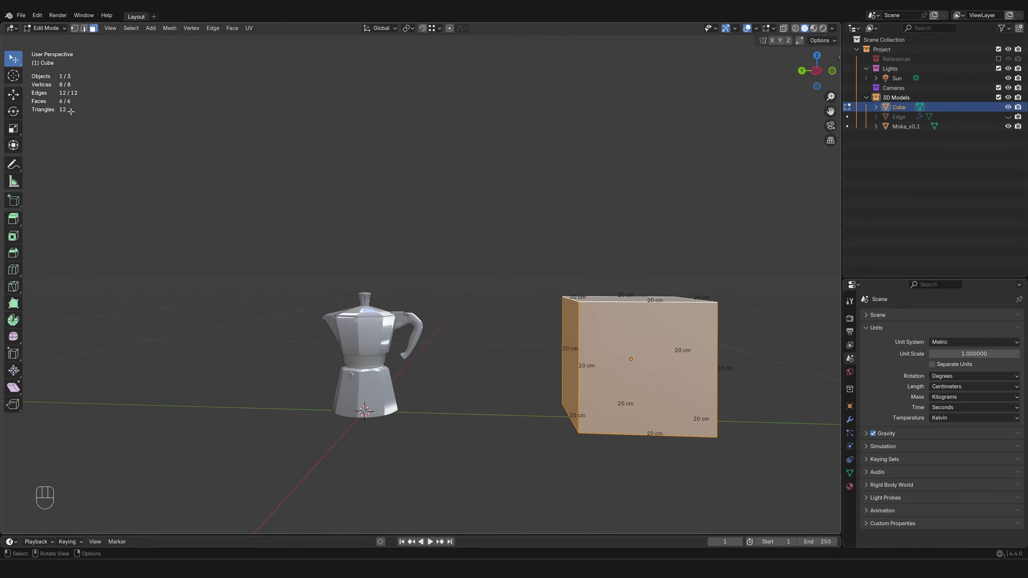
pyautogui.press('Tab')
# Set the wireframe overlay's opacity to 1.000 and turn the Wireframe overlay off after viewing the moka pot.
pyautogui.click(771, 28)
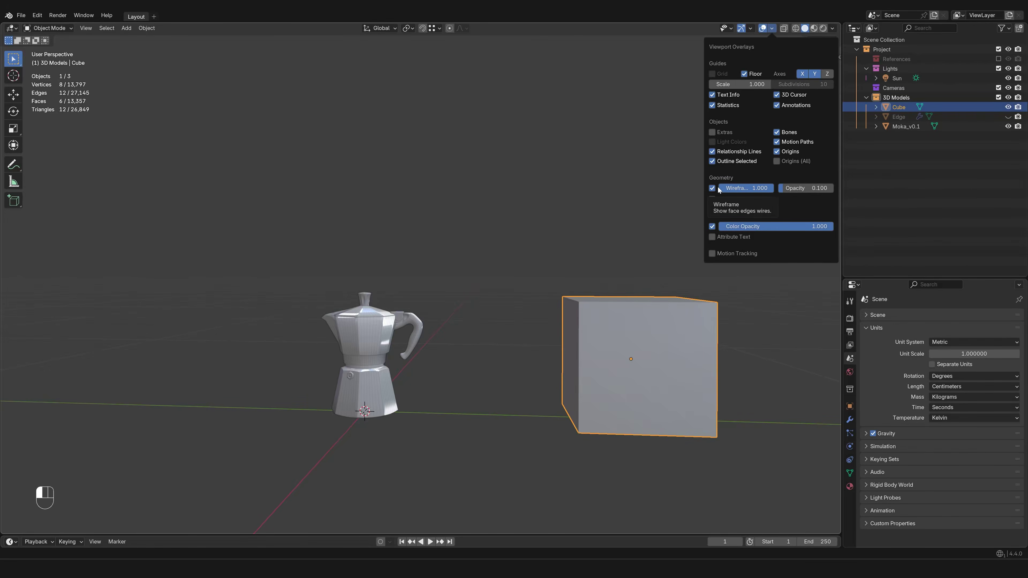
pyautogui.moveTo(802, 189); pyautogui.dragTo(827, 190)
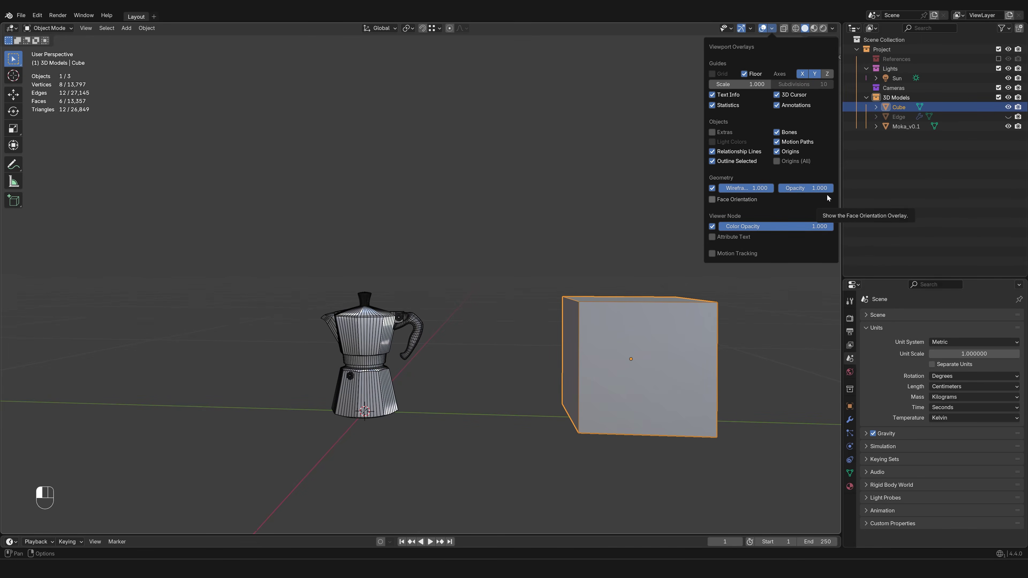
pyautogui.moveTo(804, 203); pyautogui.dragTo(742, 183, button='middle')
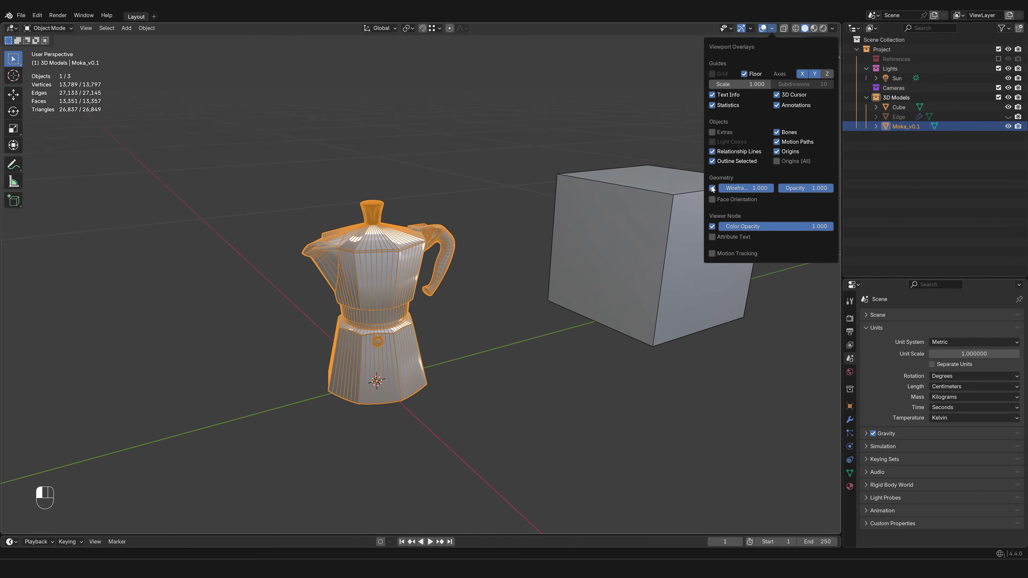
pyautogui.click(711, 188)
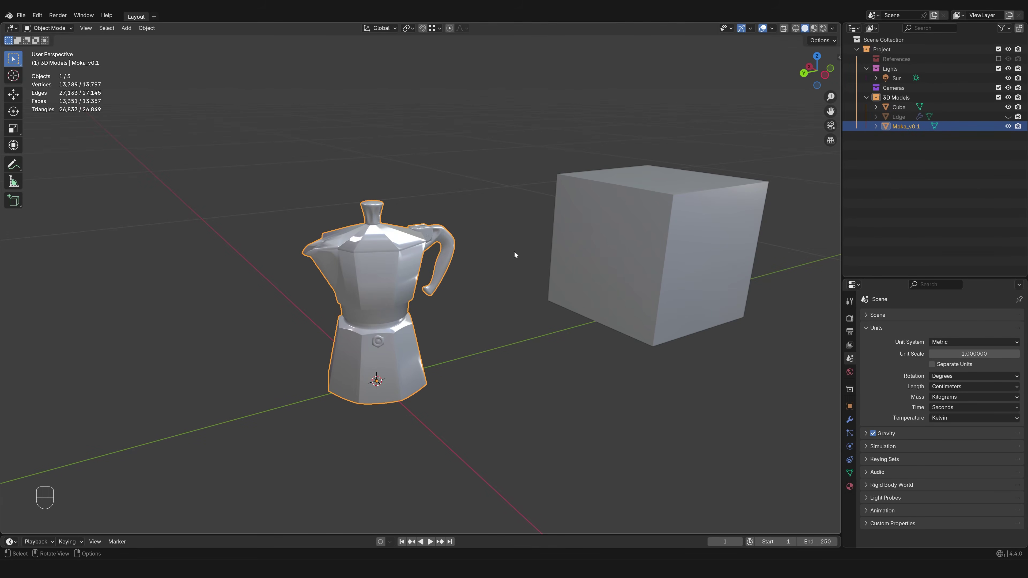
# Examine the mesh of the moka pot and of the cube in Edit Mode, returning to Object Mode.
pyautogui.press('Tab')
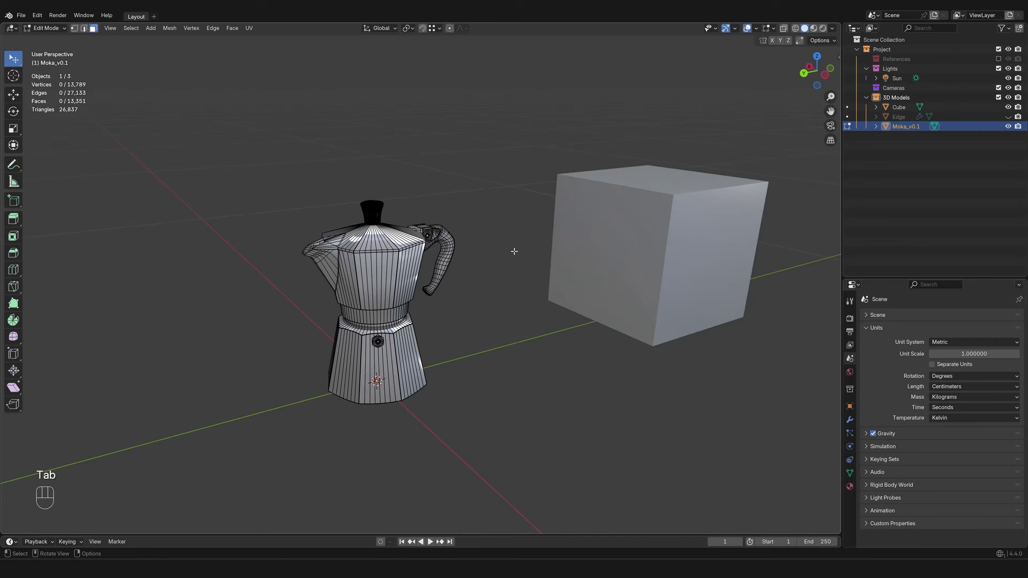
pyautogui.press('Tab')
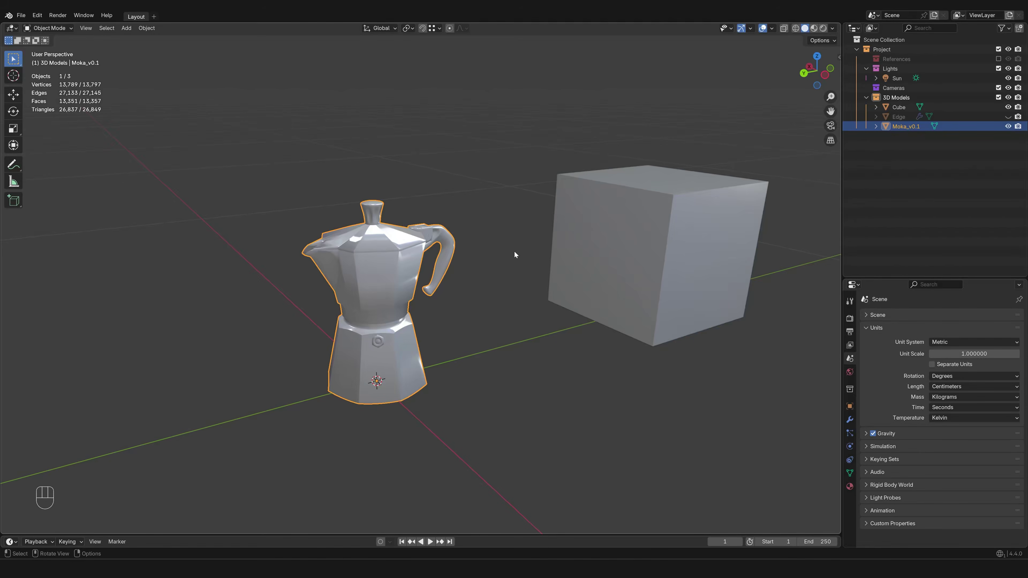
pyautogui.click(666, 256)
pyautogui.press('Tab')
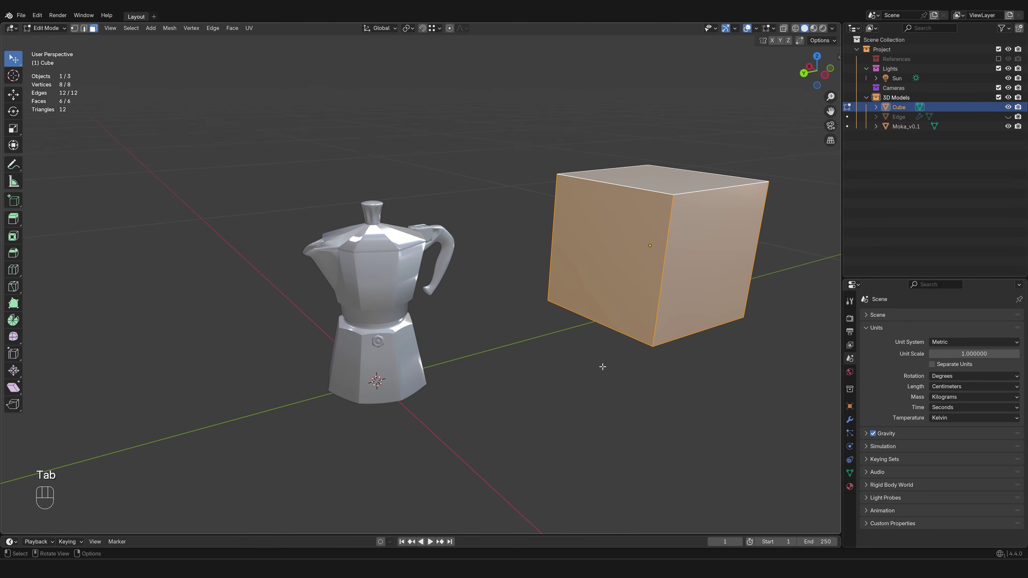
pyautogui.press('Tab')
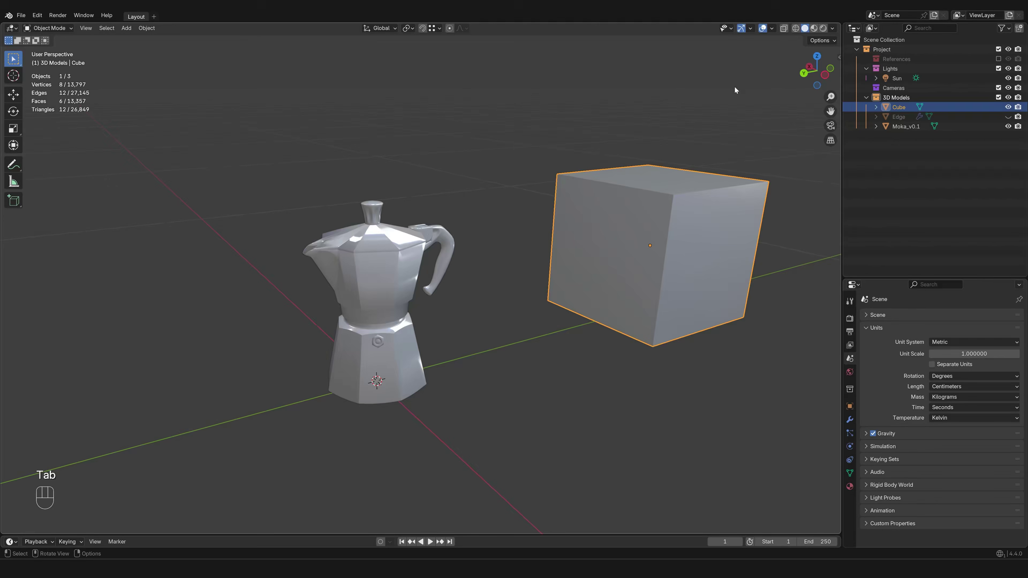
# Turn on the Wireframe overlay and select the moka pot's entire mesh in Edit Mode.
pyautogui.click(768, 30)
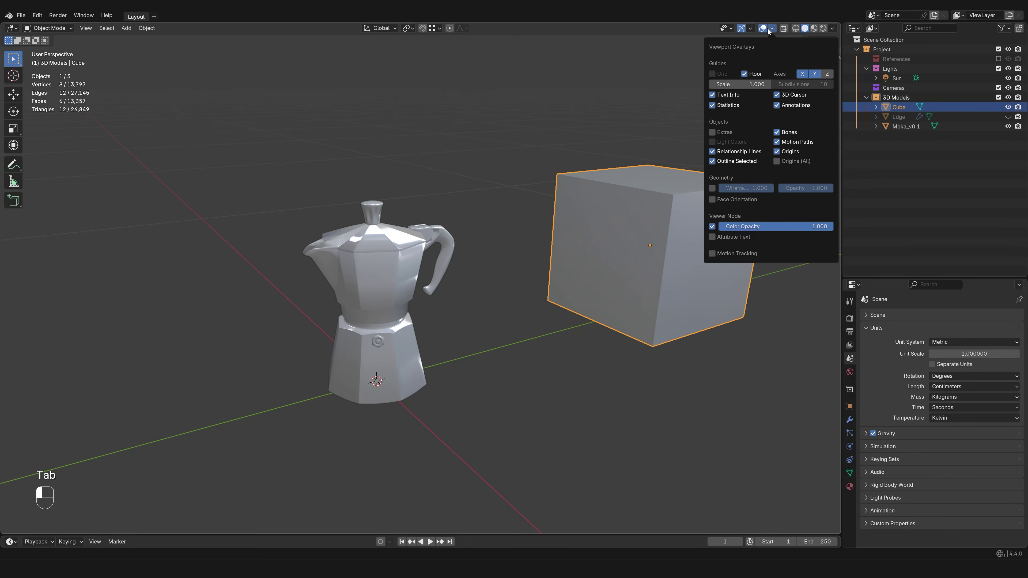
pyautogui.click(713, 188)
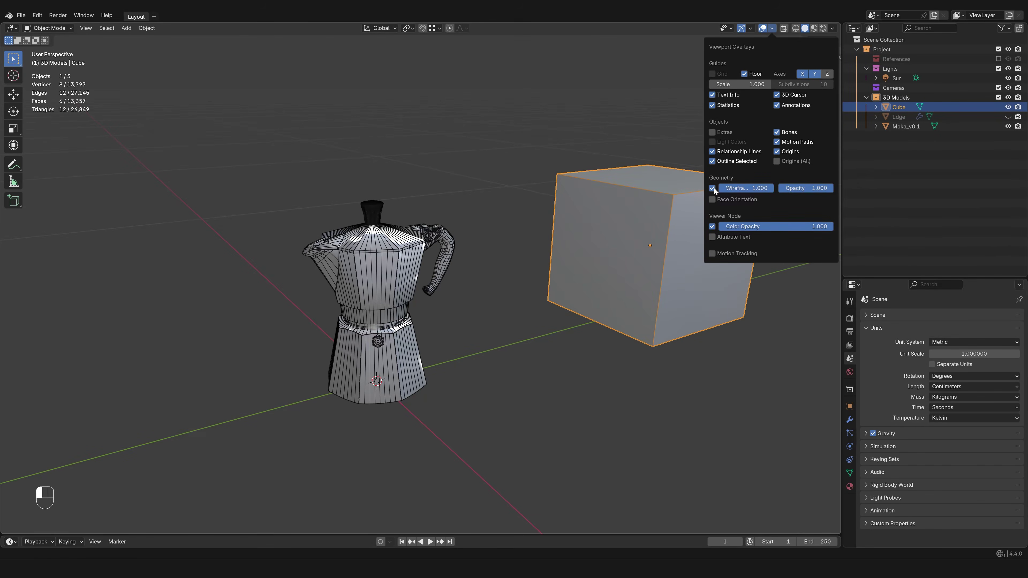
pyautogui.click(400, 279)
pyautogui.press('Tab')
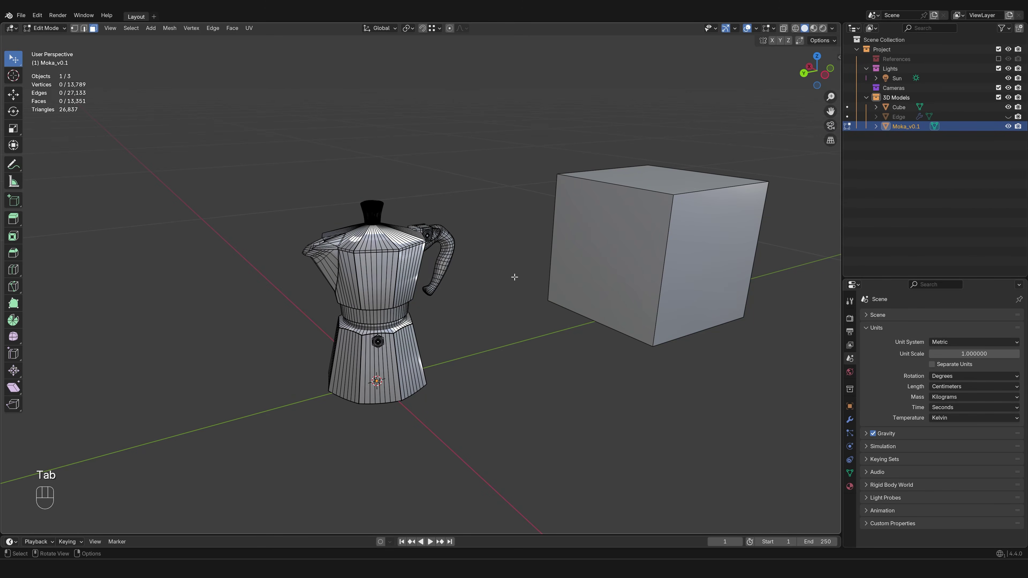
pyautogui.press('a')
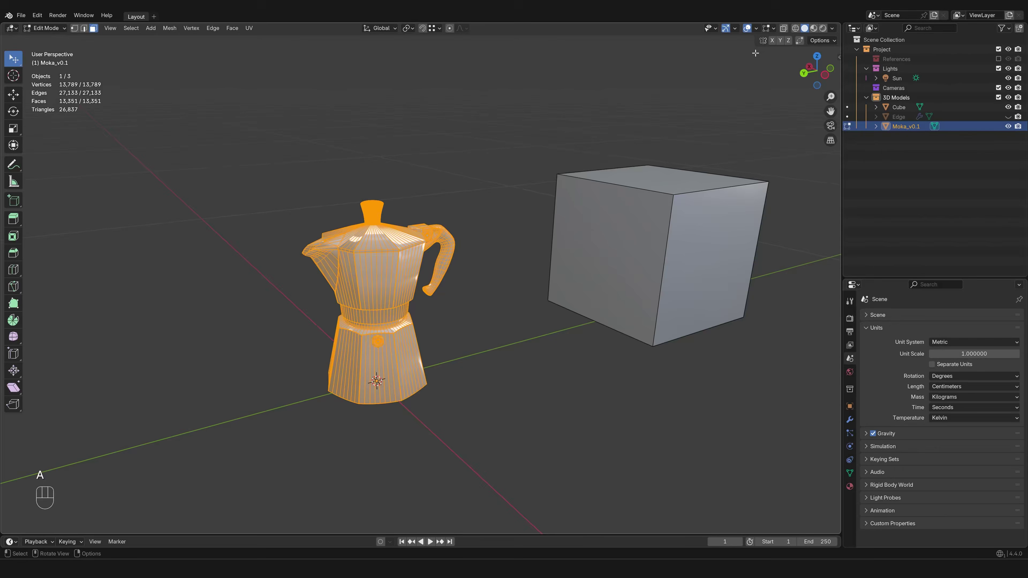
# View the Edge Length measurements on the moka pot's selected mesh and turn them off again.
pyautogui.click(755, 29)
pyautogui.click(773, 28)
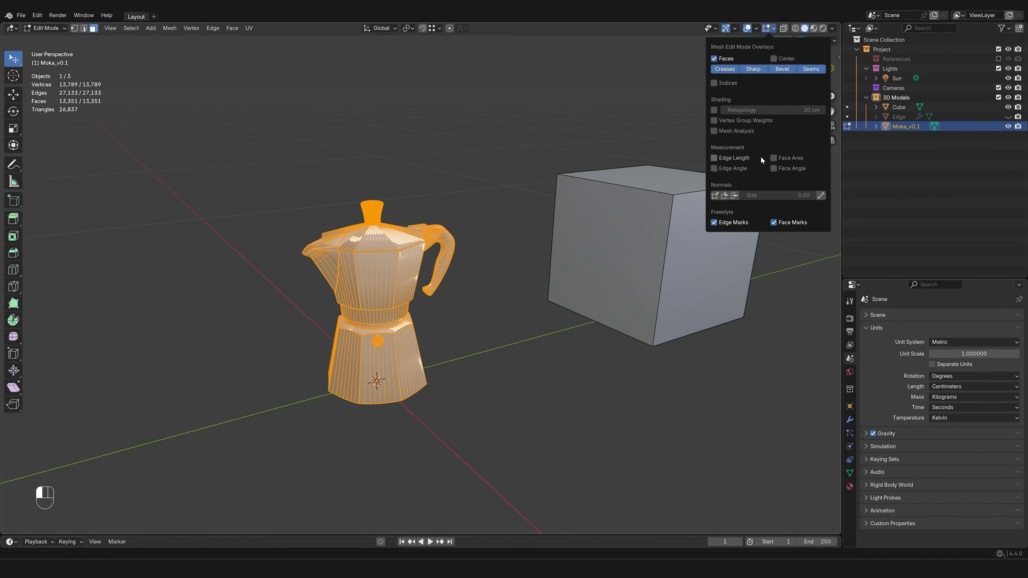
pyautogui.click(747, 159)
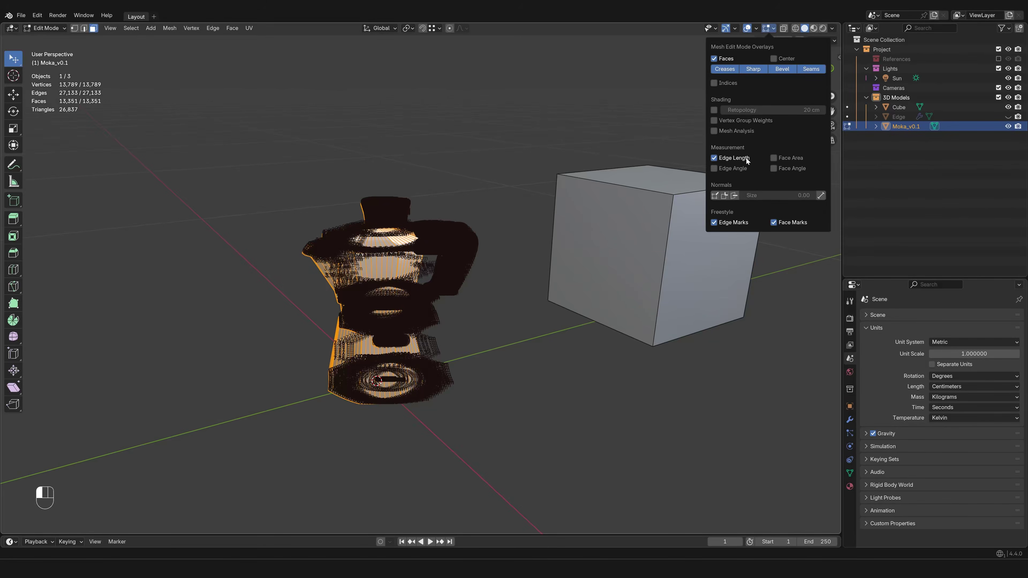
pyautogui.click(746, 159)
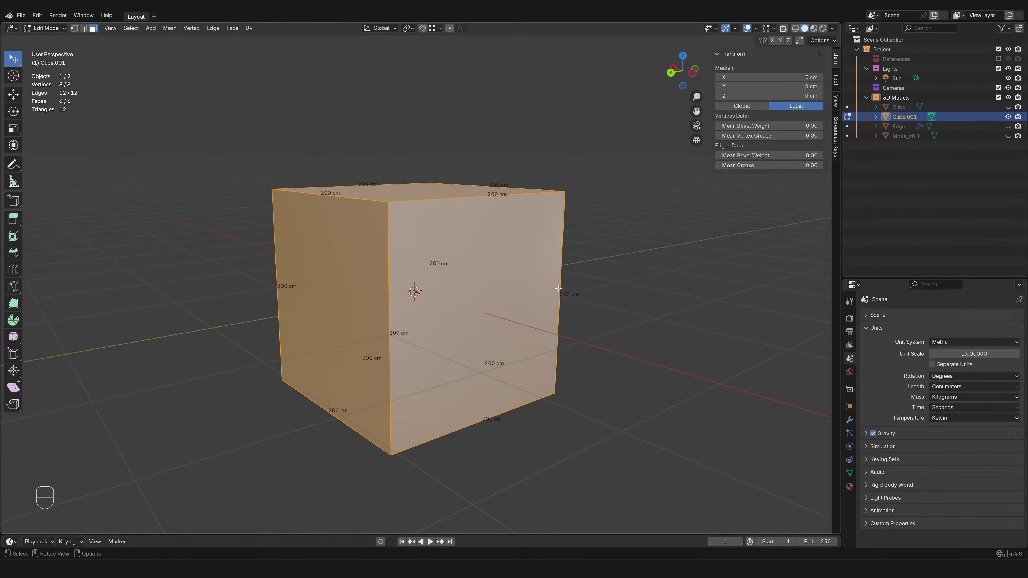
# View the length of a single vertical edge of the cube in edge selection mode and of all its edges together.
pyautogui.hotkey('alt', 'a')
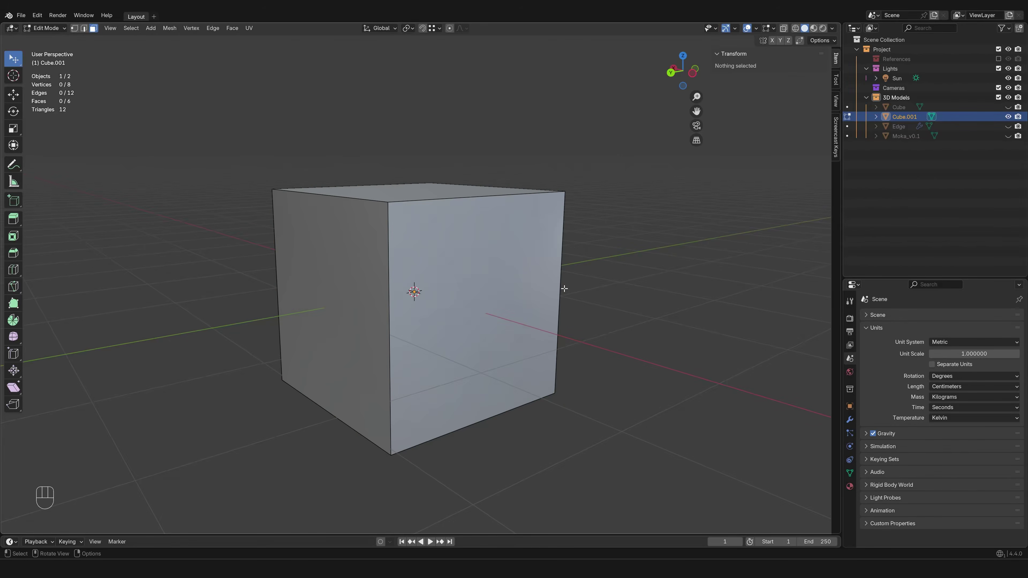
pyautogui.press('2')
pyautogui.click(564, 288)
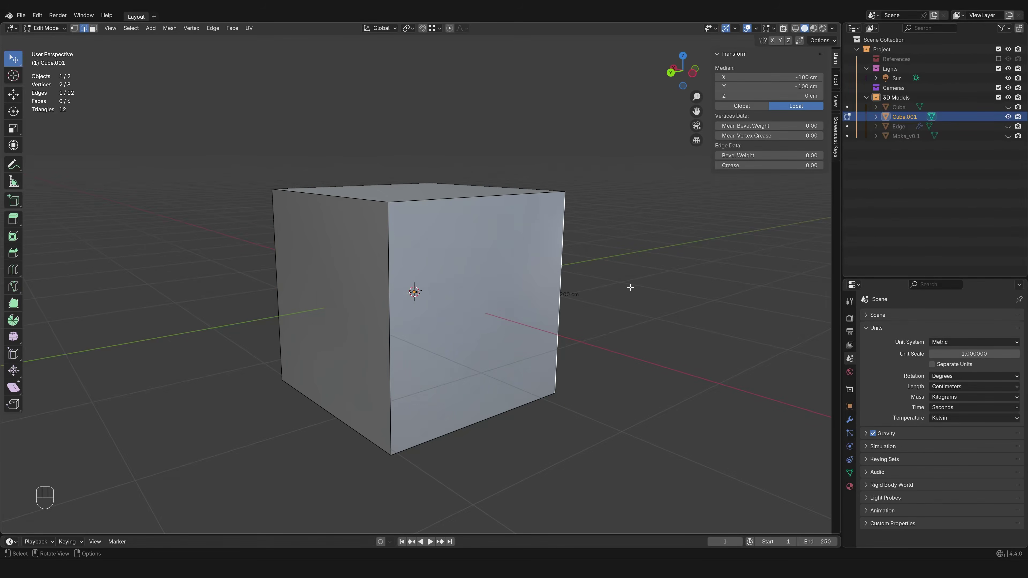
pyautogui.press('a')
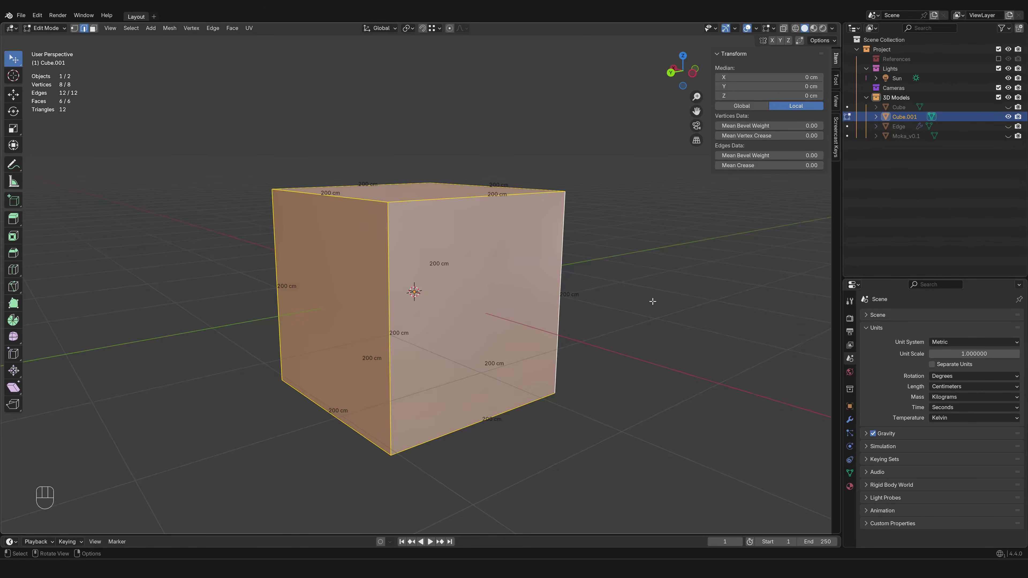
# Scale the cube's whole mesh to about 0.164 in Edit Mode and check its dimensions in Object Mode.
pyautogui.press('s')
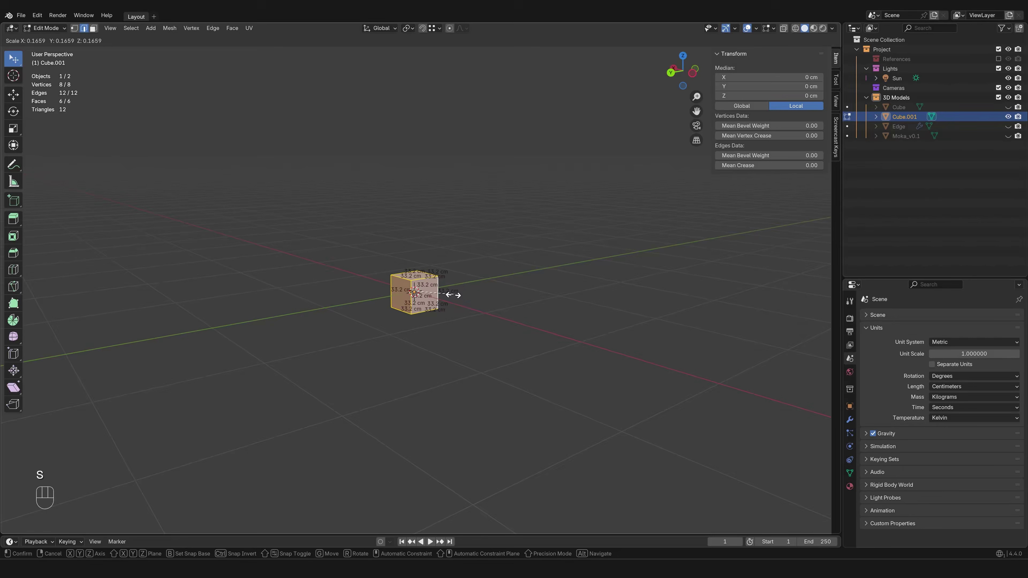
pyautogui.click(452, 294)
pyautogui.scroll(5, 476, 332)
pyautogui.keyDown('shift'); pyautogui.moveTo(476, 333); pyautogui.dragTo(620, 276, button='middle'); pyautogui.keyUp('shift')
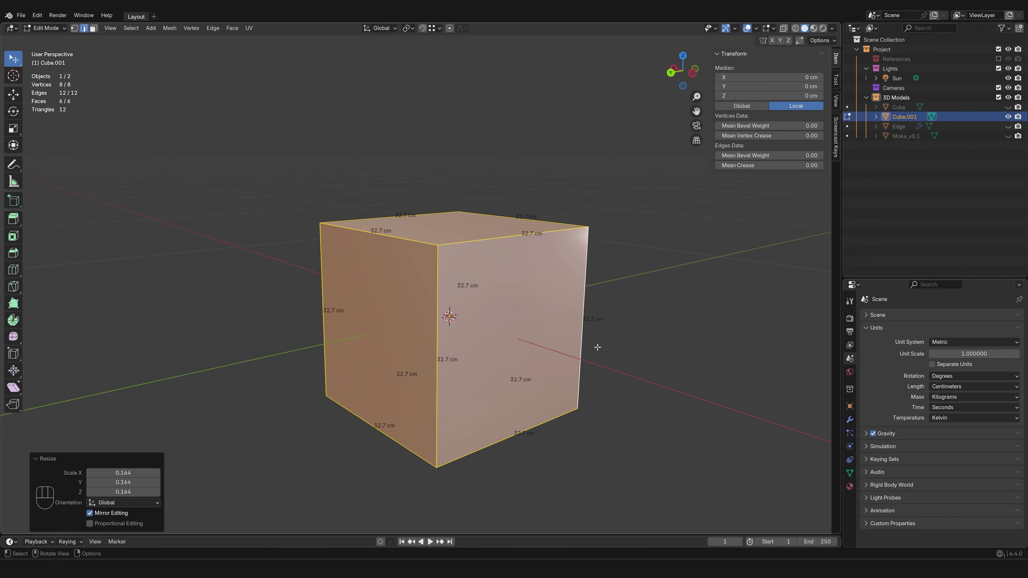
pyautogui.press('Tab')
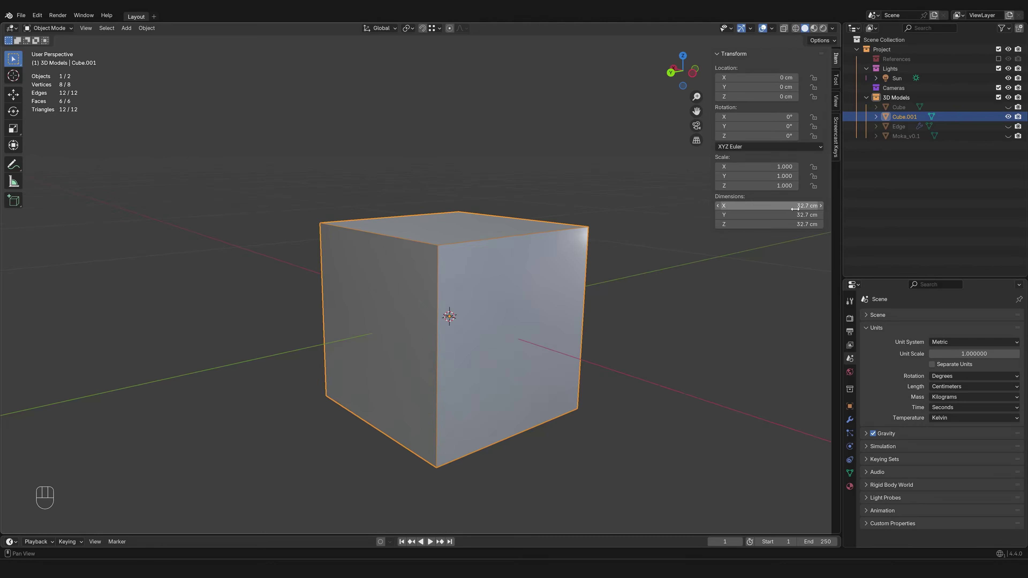
pyautogui.press('Tab')
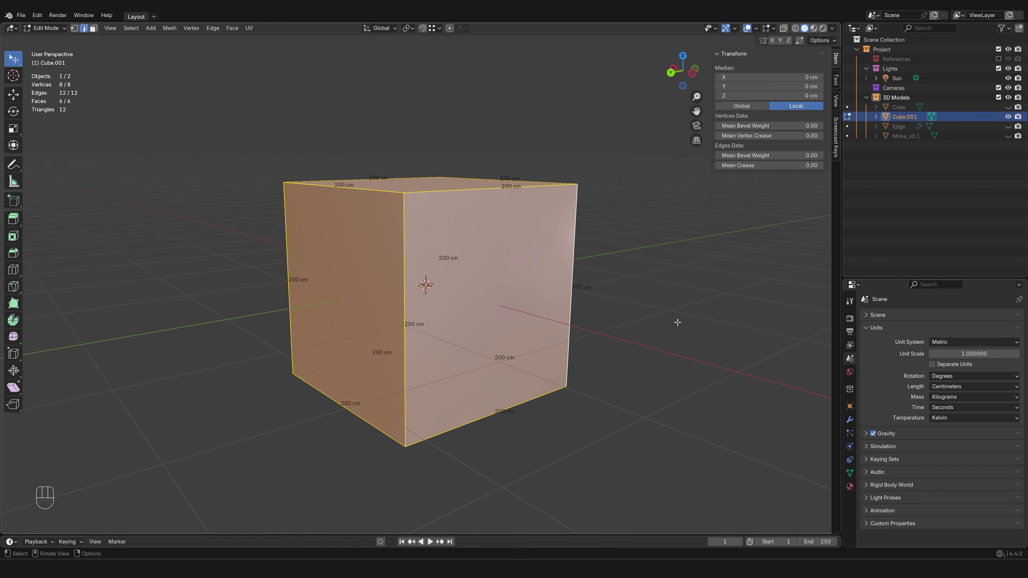
# Scale the cube's whole mesh by 0.1 in Edit Mode and check its scale and dimensions in Object Mode.
pyautogui.write('s.1')
pyautogui.press('Return')
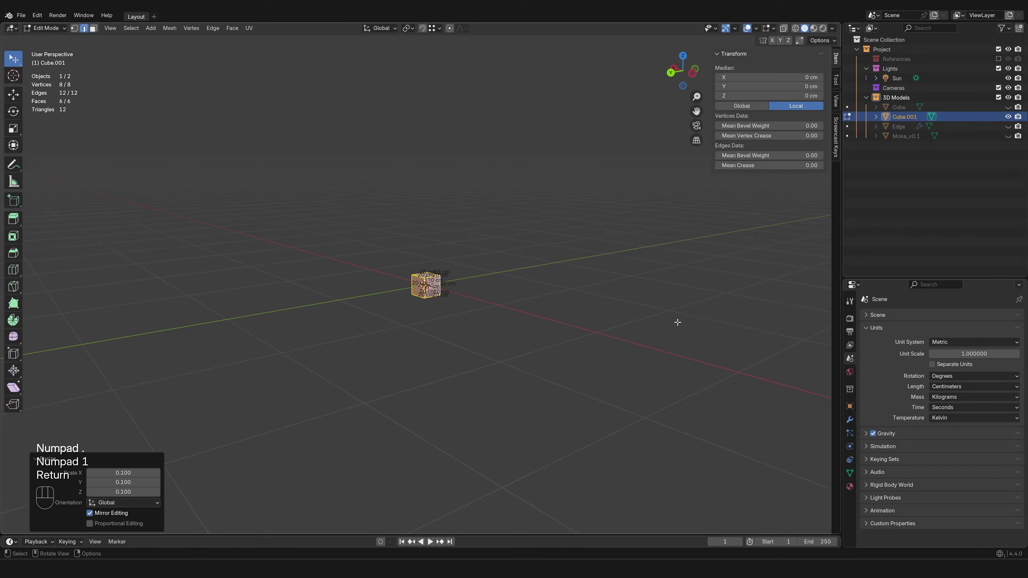
pyautogui.scroll(5, 510, 269)
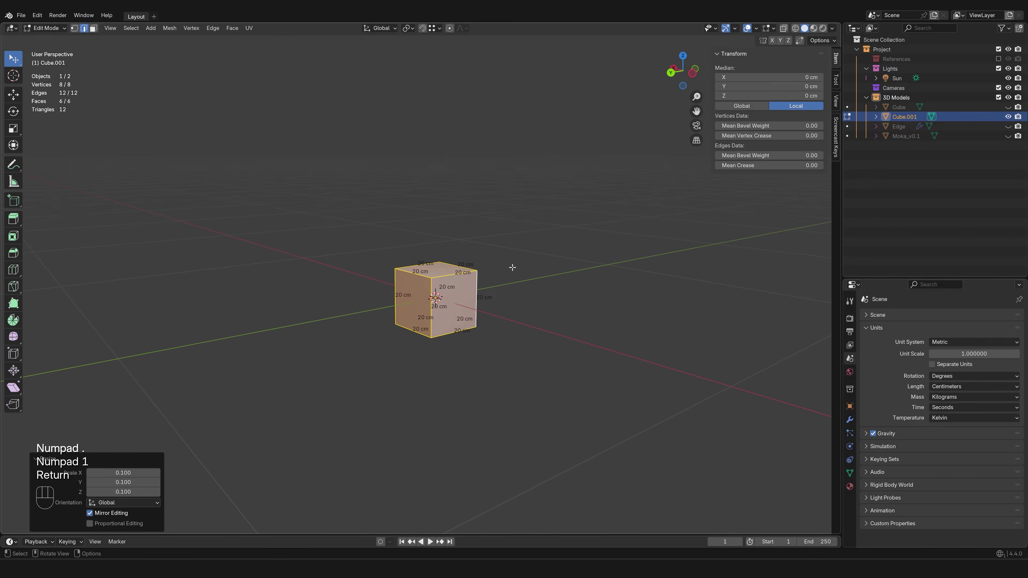
pyautogui.press('Tab')
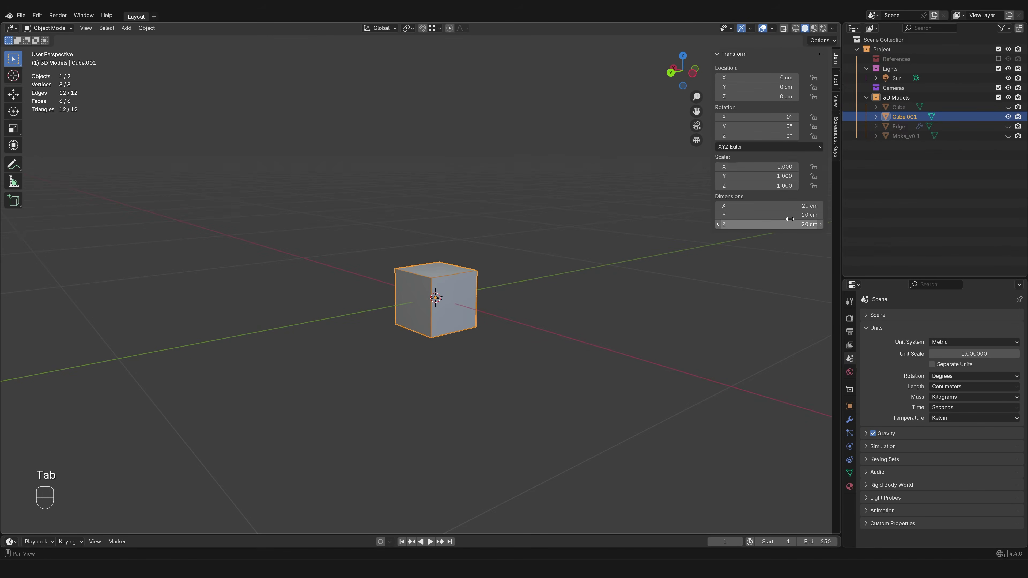
# Delete the scaled cube and add a new default cube mesh.
pyautogui.press('x')
pyautogui.click(590, 344)
pyautogui.hotkey('shift', 'a')
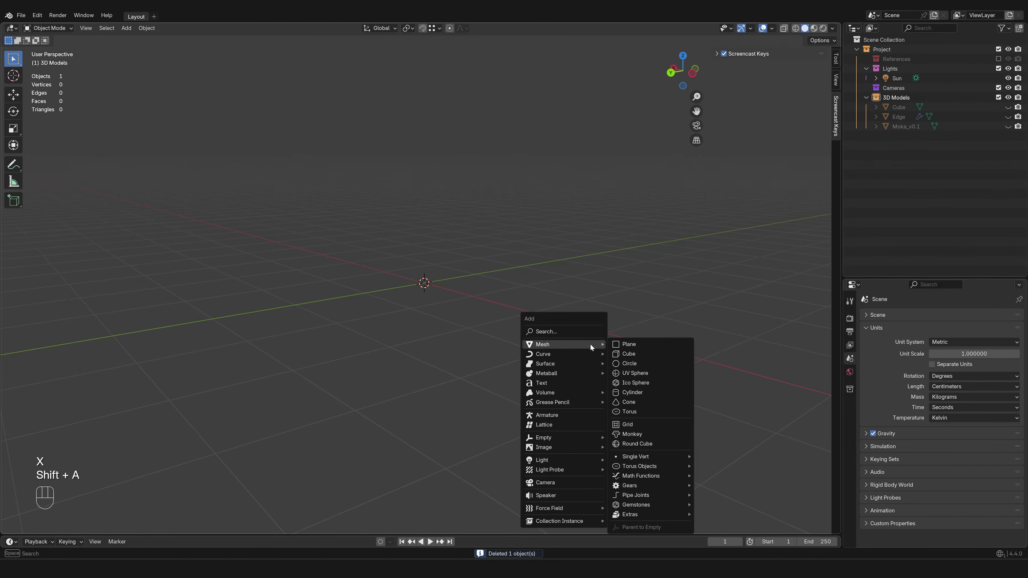
pyautogui.click(632, 350)
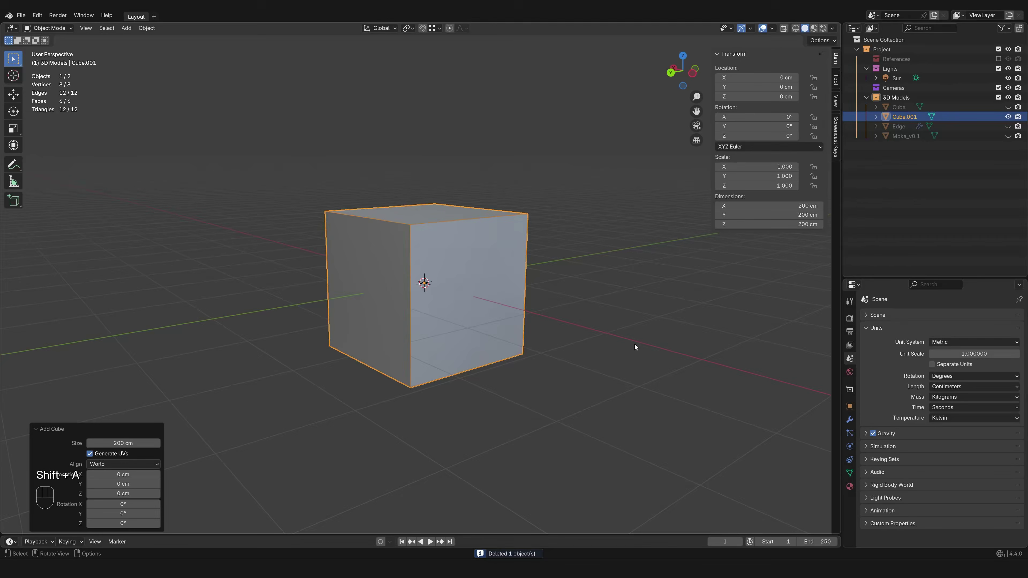
# Scale the new cube by 0.1 in Object Mode and apply all its transforms.
pyautogui.press('s')
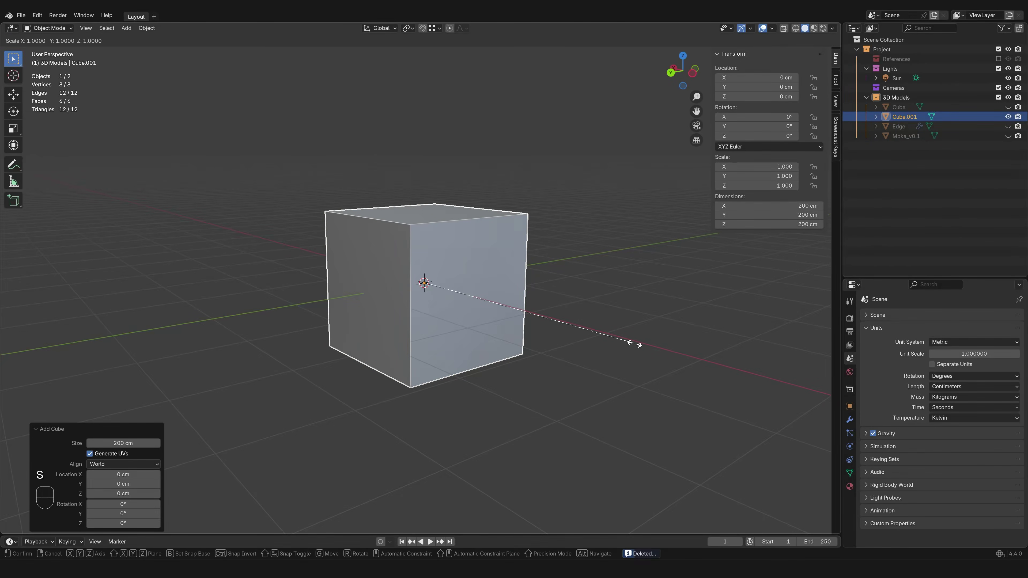
pyautogui.press('KP_Decimal')
pyautogui.press('KP_1')
pyautogui.press('Return')
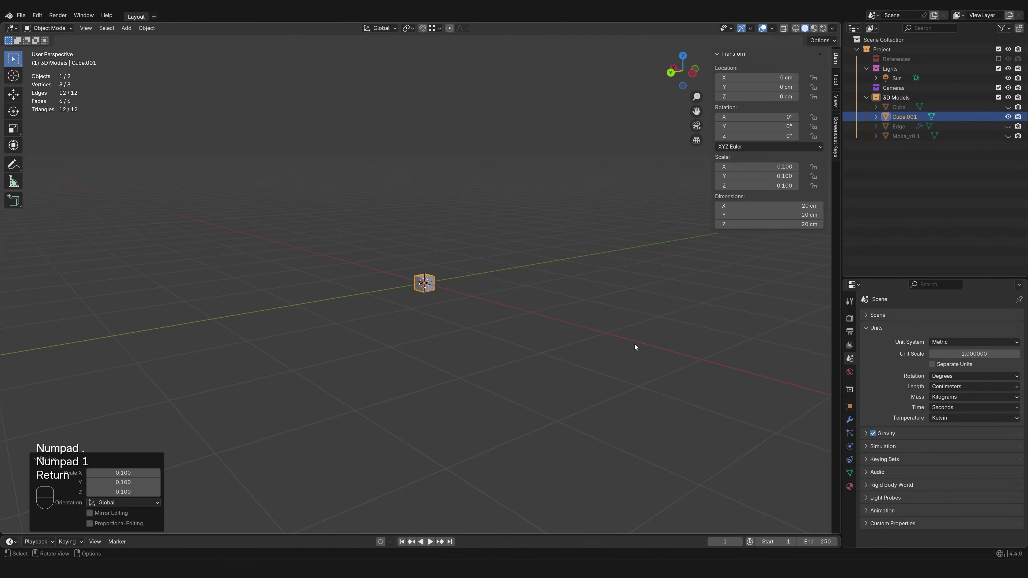
pyautogui.scroll(8, 495, 256)
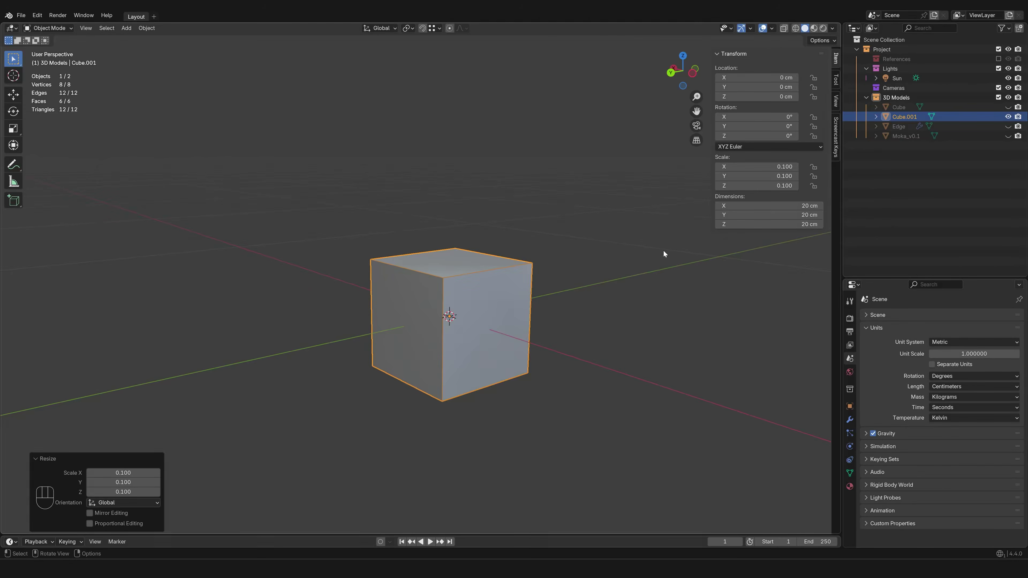
pyautogui.hotkey('ctrl', 'a')
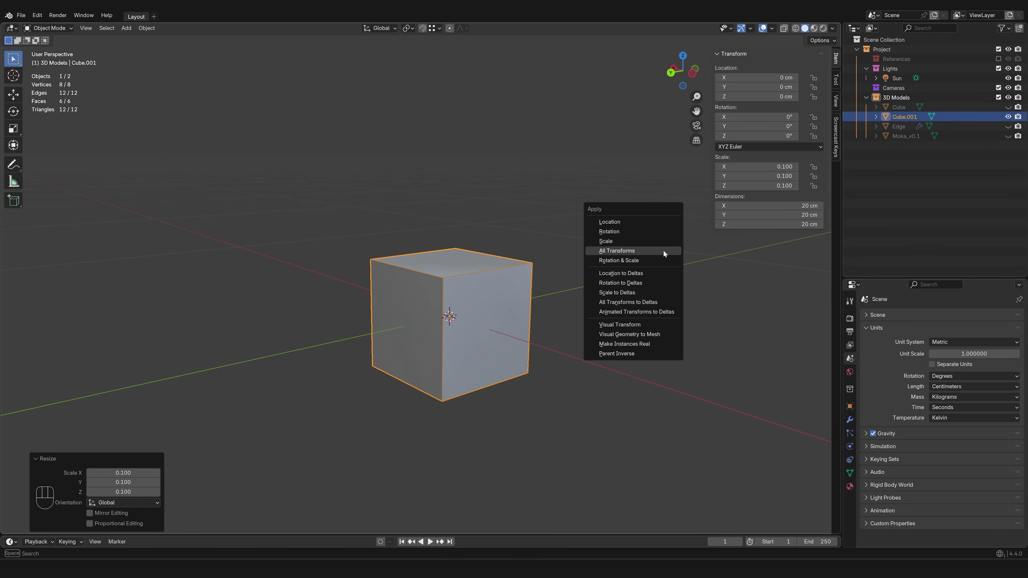
pyautogui.click(663, 253)
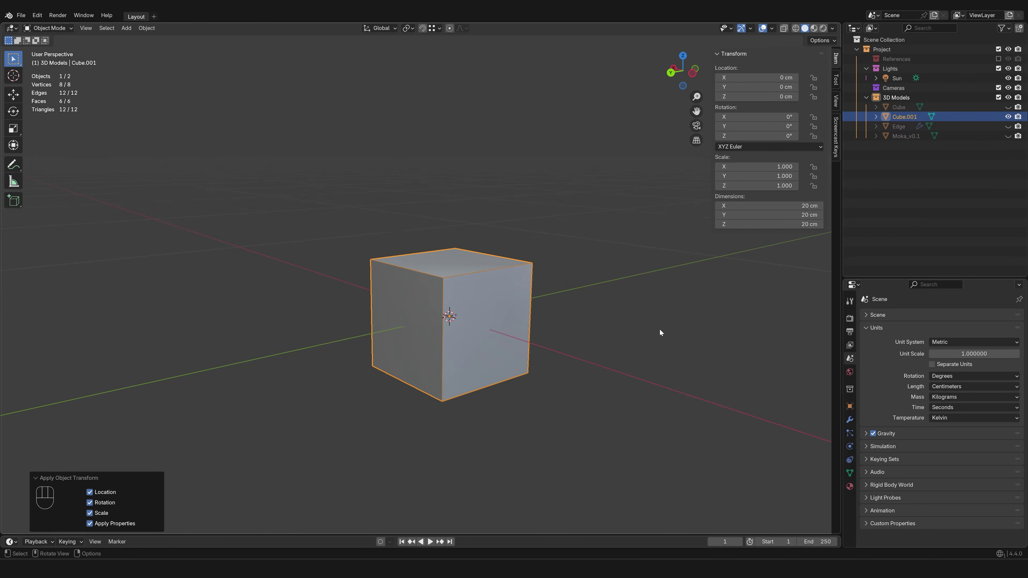
# Rotate the cube about 29.6° around the Z axis in Object Mode.
pyautogui.hotkey('ctrl', 'a')
pyautogui.press('r')
pyautogui.press('z')
pyautogui.click(583, 303)
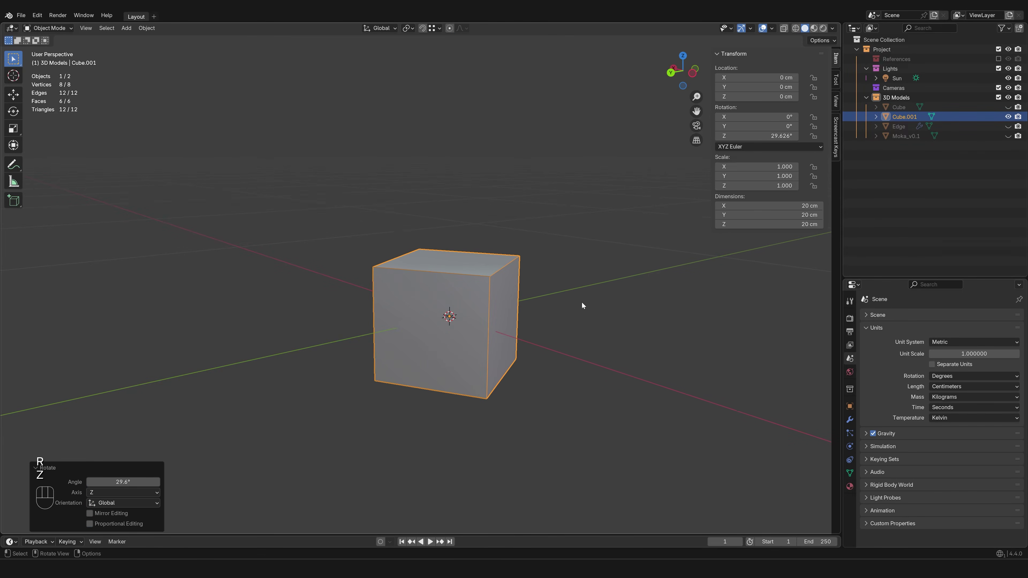
# Scale the cube by about 1.43 and move it about -11.4 cm in X, -16 cm in Y and 3.8 cm in Z.
pyautogui.press('s')
pyautogui.click(592, 303)
pyautogui.press('g')
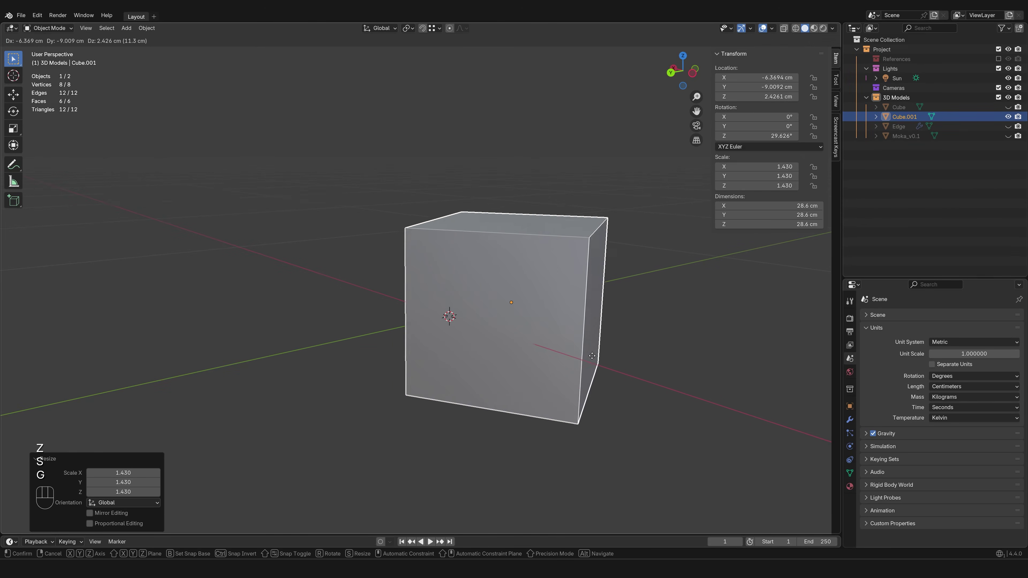
pyautogui.click(619, 351)
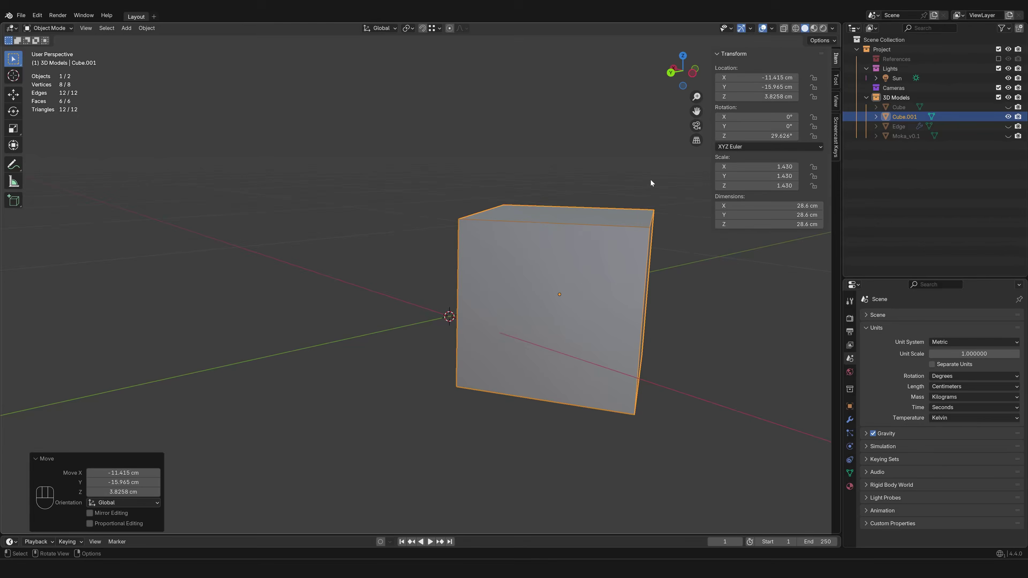
# Apply all transforms to the rotated cube and examine its origin and dimensions from a higher viewing angle.
pyautogui.hotkey('ctrl', 'a')
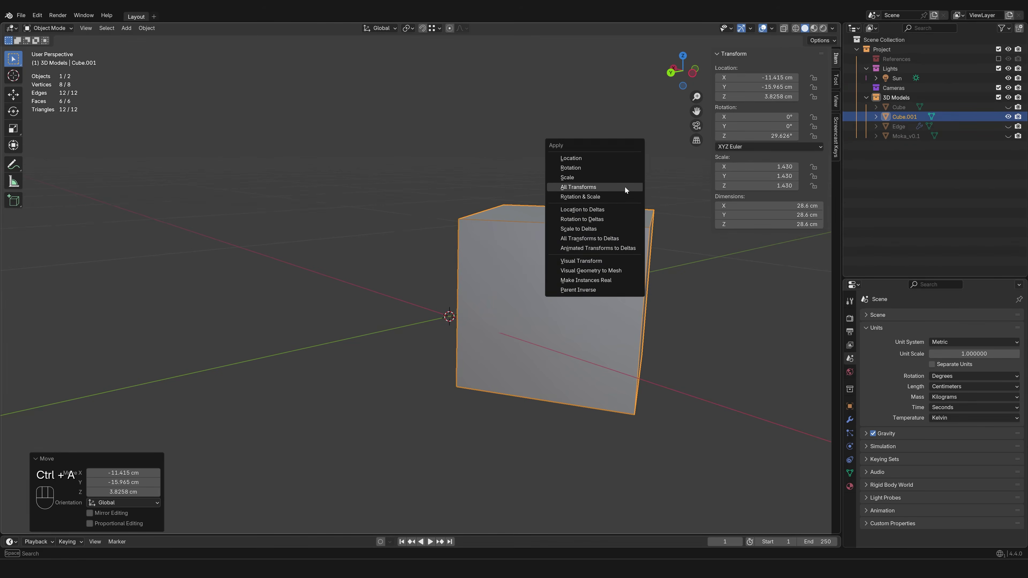
pyautogui.click(625, 187)
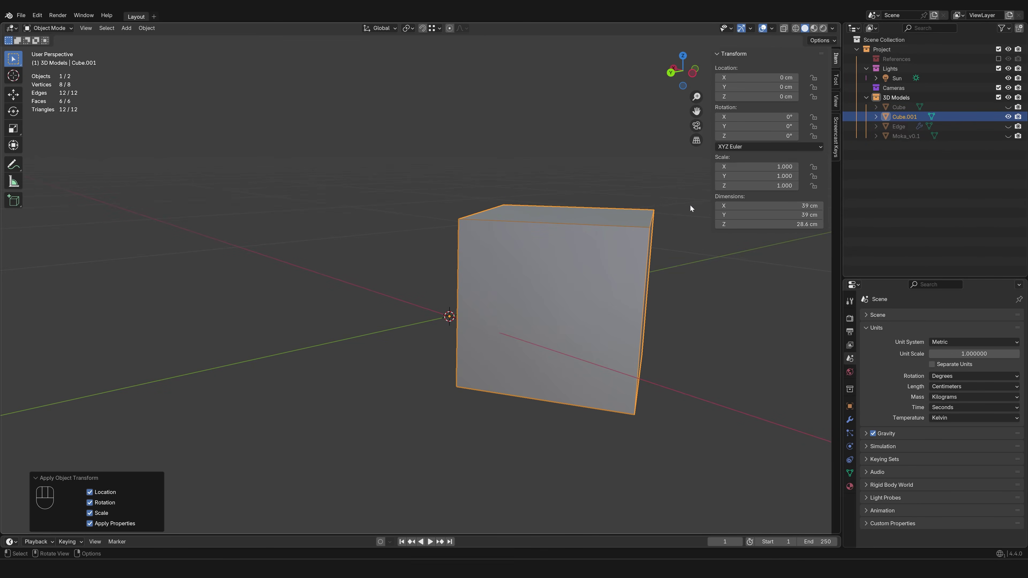
pyautogui.moveTo(690, 205); pyautogui.dragTo(706, 240, button='middle')
pyautogui.scroll(-4, 688, 243)
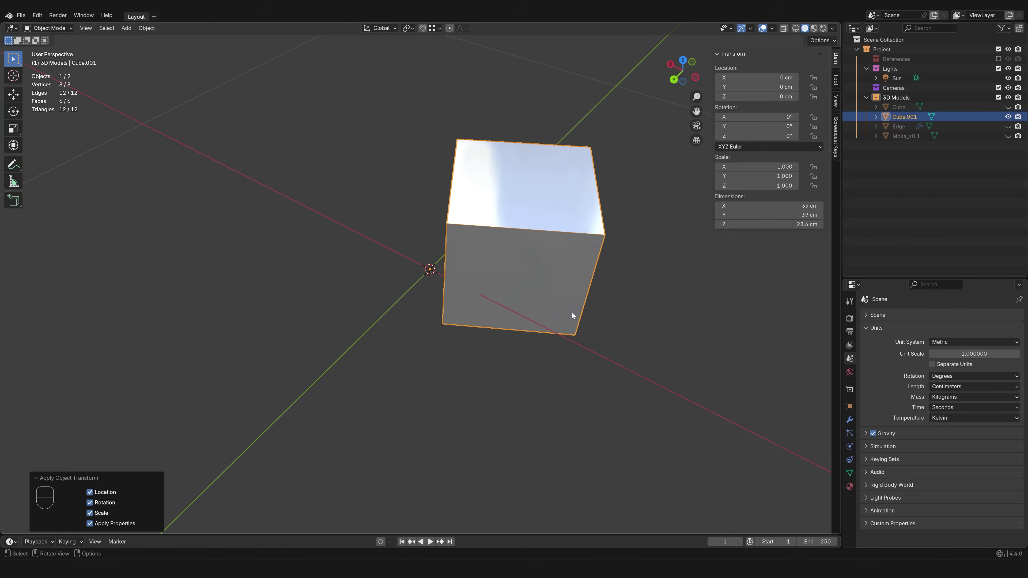
pyautogui.moveTo(383, 264); pyautogui.dragTo(405, 257, button='middle')
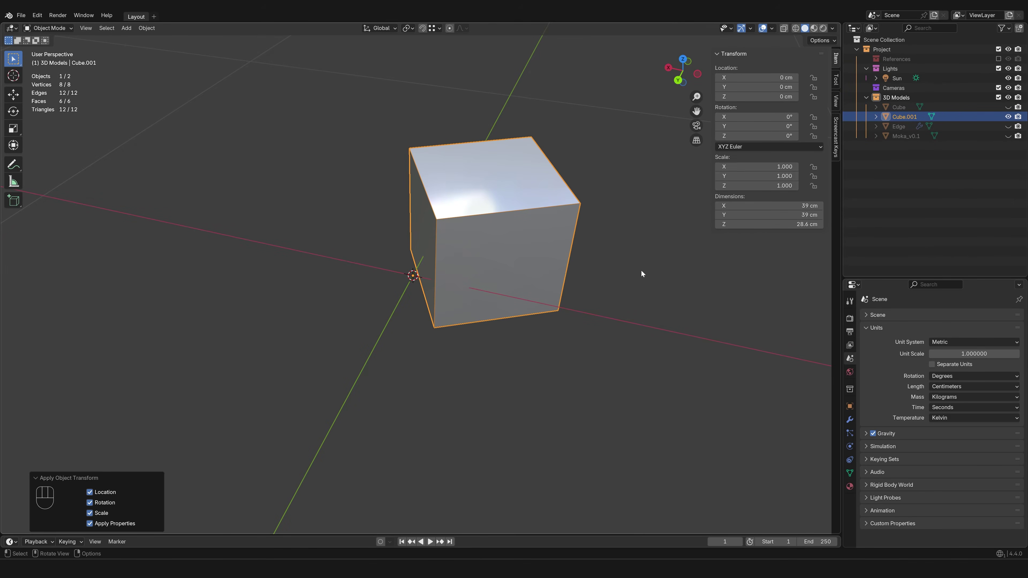
# Undo the cube's applied transforms and hide the viewport sidebar.
pyautogui.press('ctrl')
pyautogui.hotkey('ctrl', 'z')
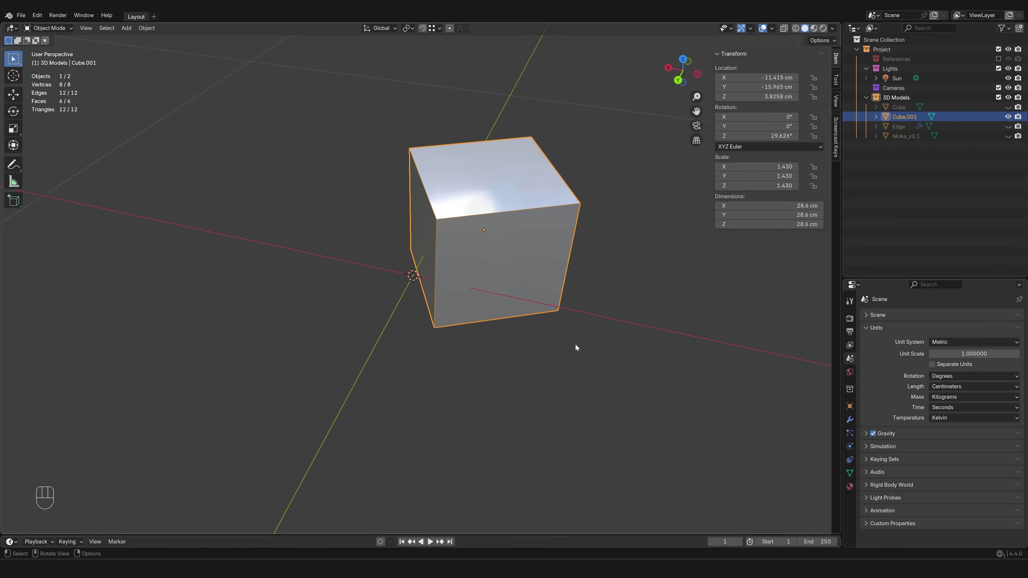
pyautogui.press('n')
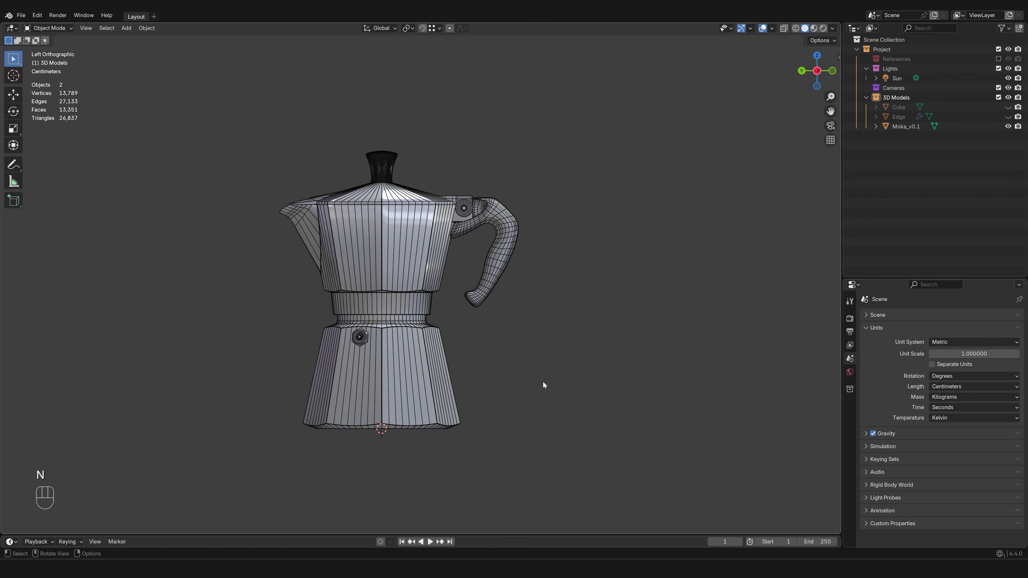